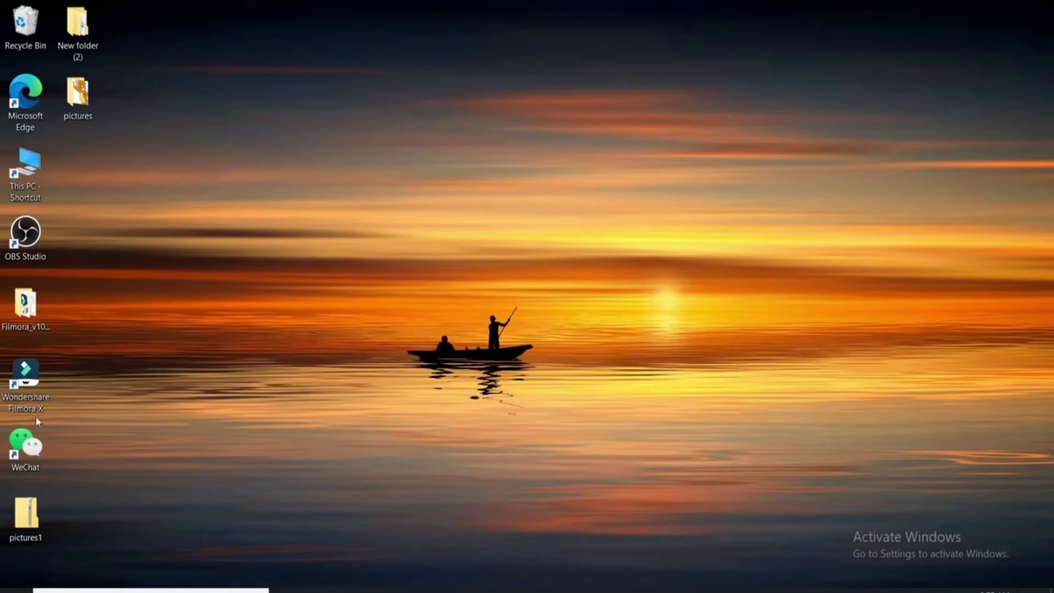
Launch Microsoft Edge from the taskbar
click(354, 589)
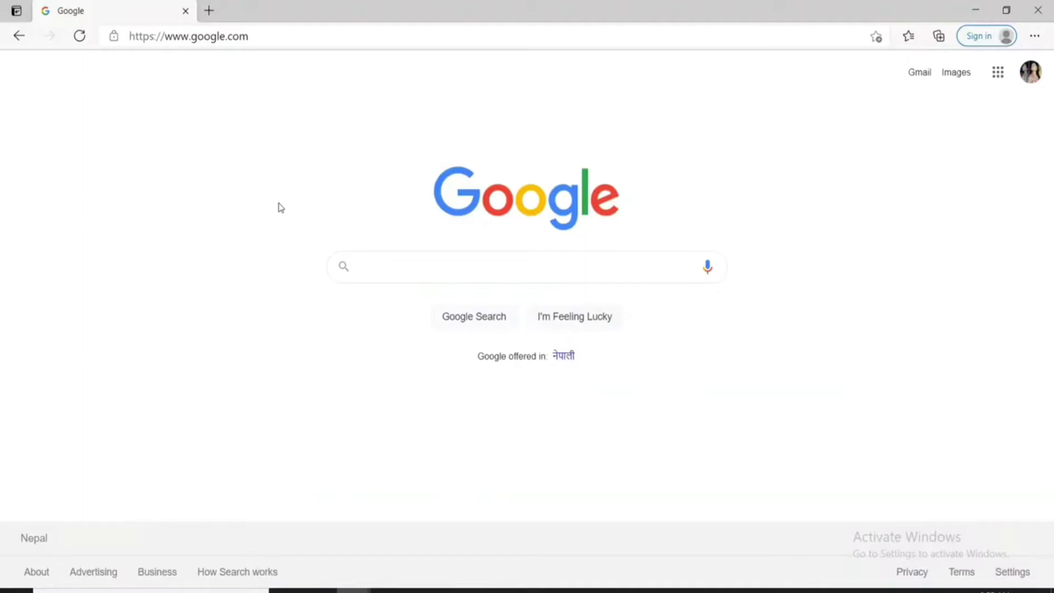
click(265, 39)
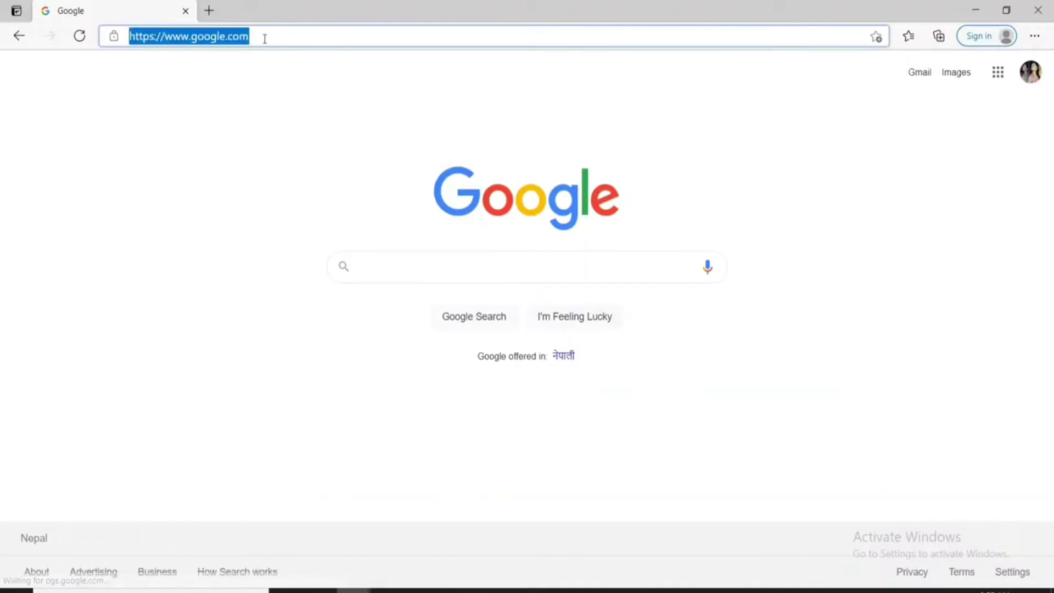
text(www)
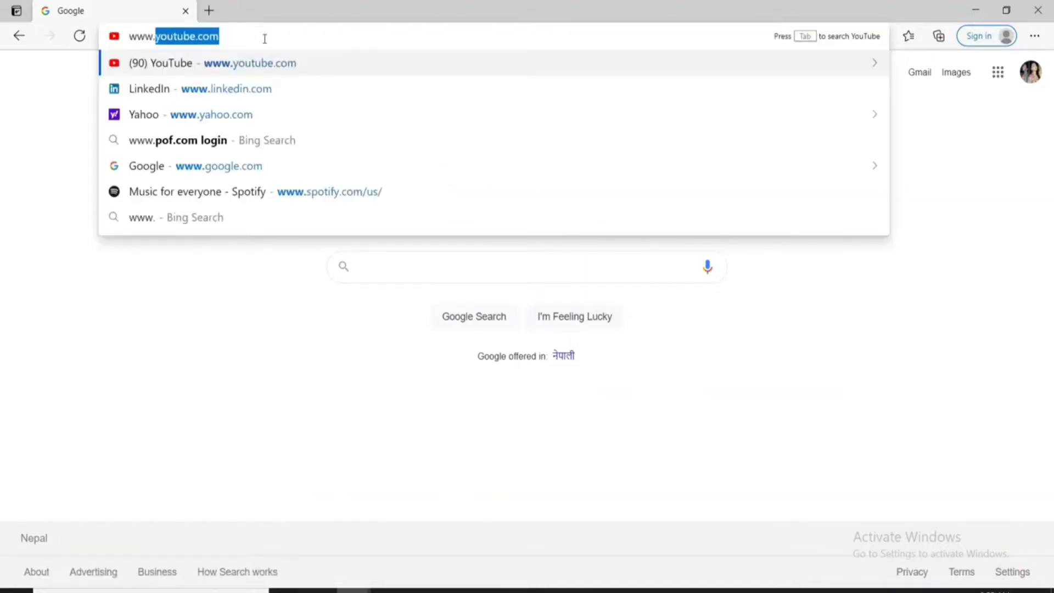
text(.ya)
key(Return)
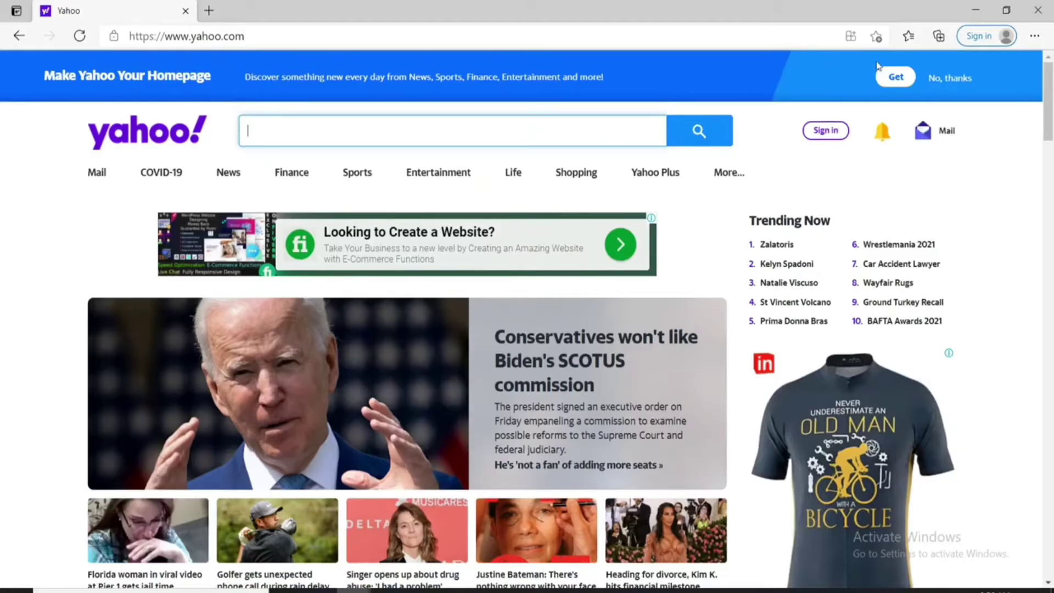
Open the Yahoo sign-in page and choose Create an account
click(822, 132)
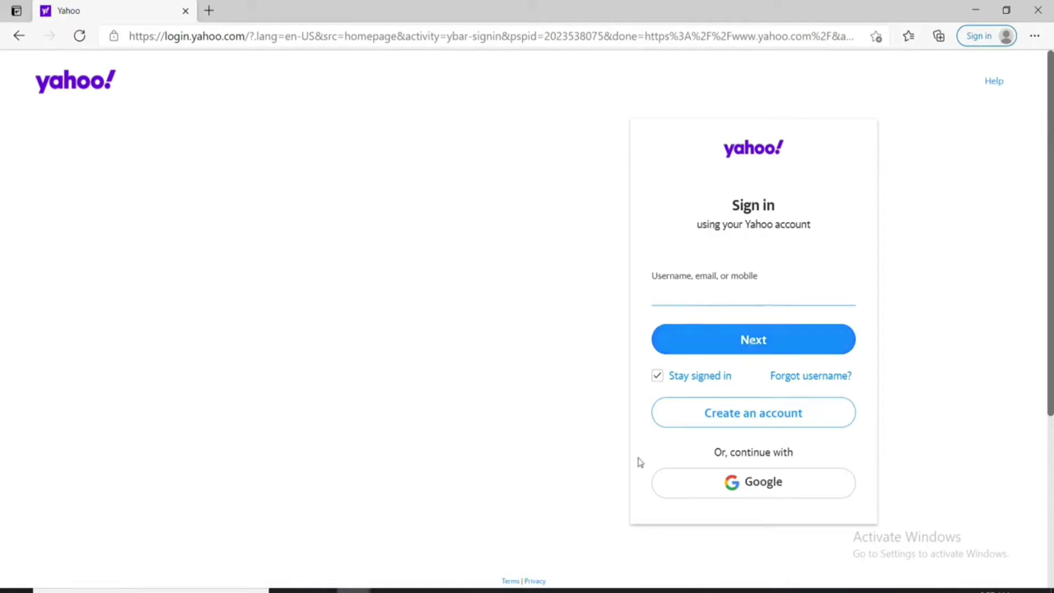
click(750, 417)
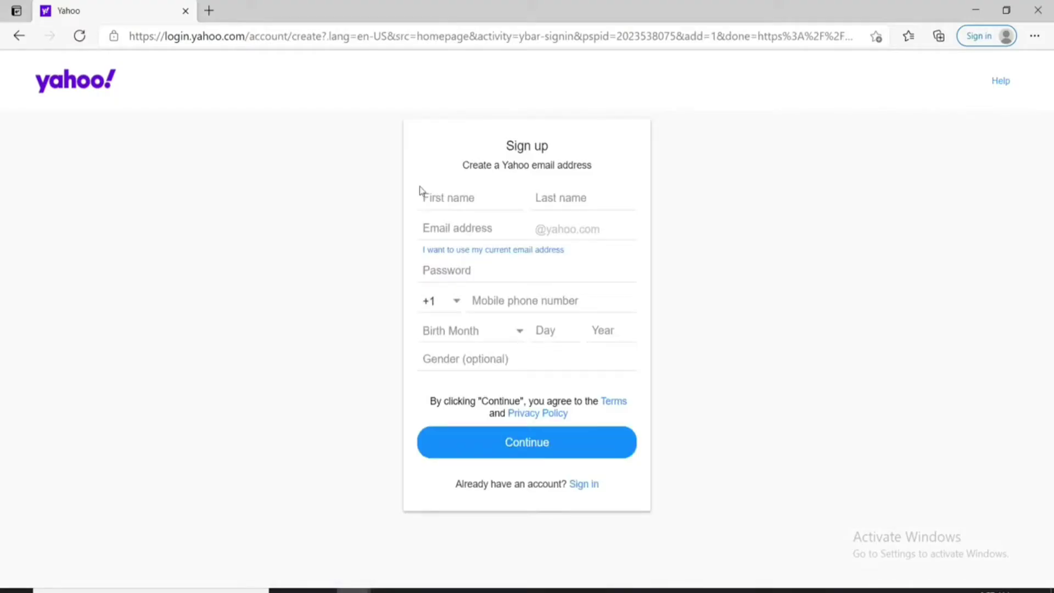
Fill the name fields, choose a suggested Yahoo address, and enter the account password
click(421, 193)
key(Tab)
key(Tab)
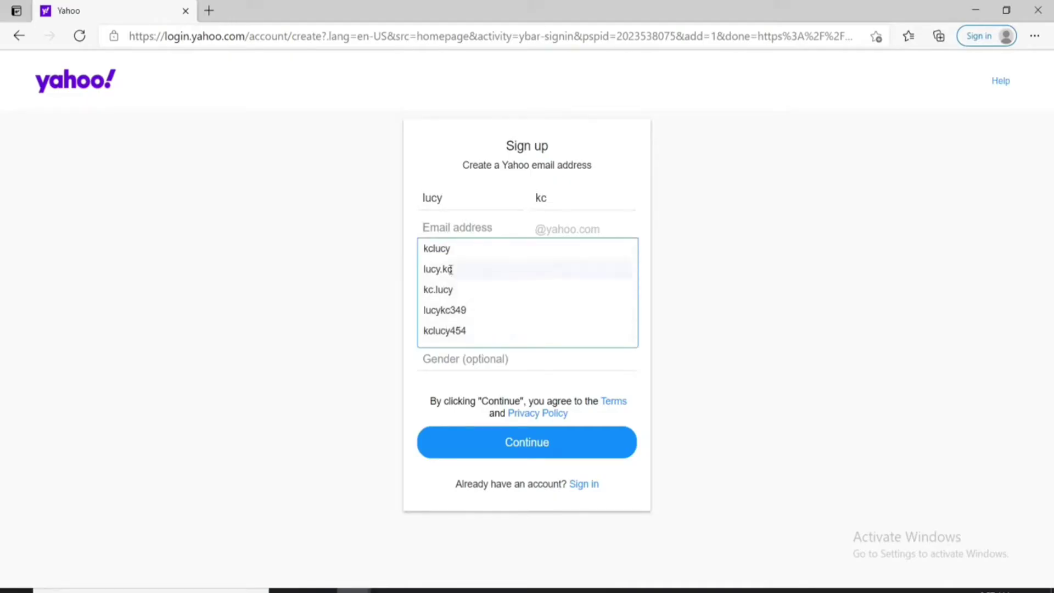
click(441, 253)
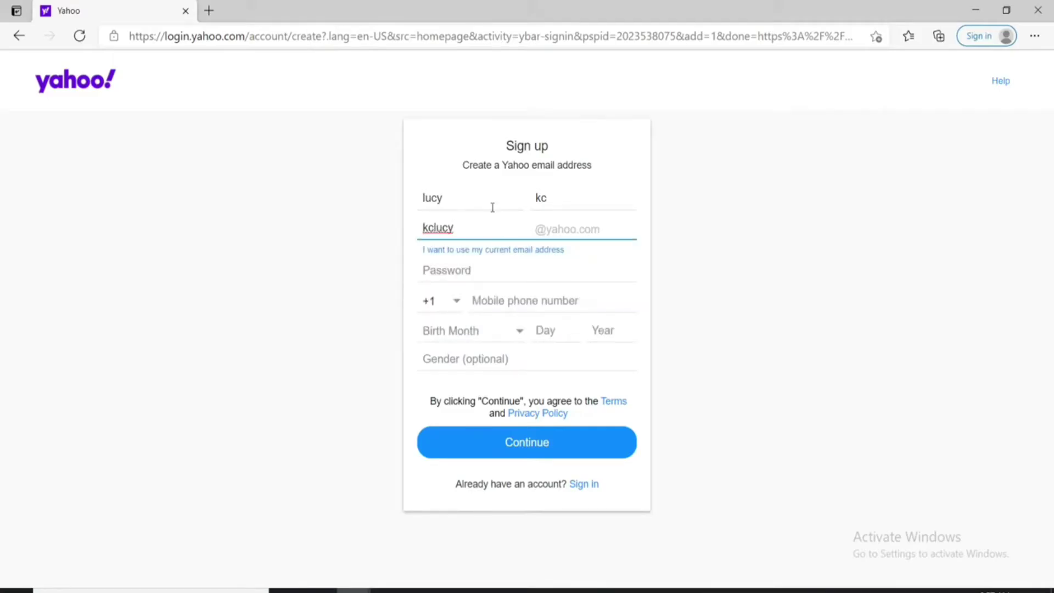
key(Tab)
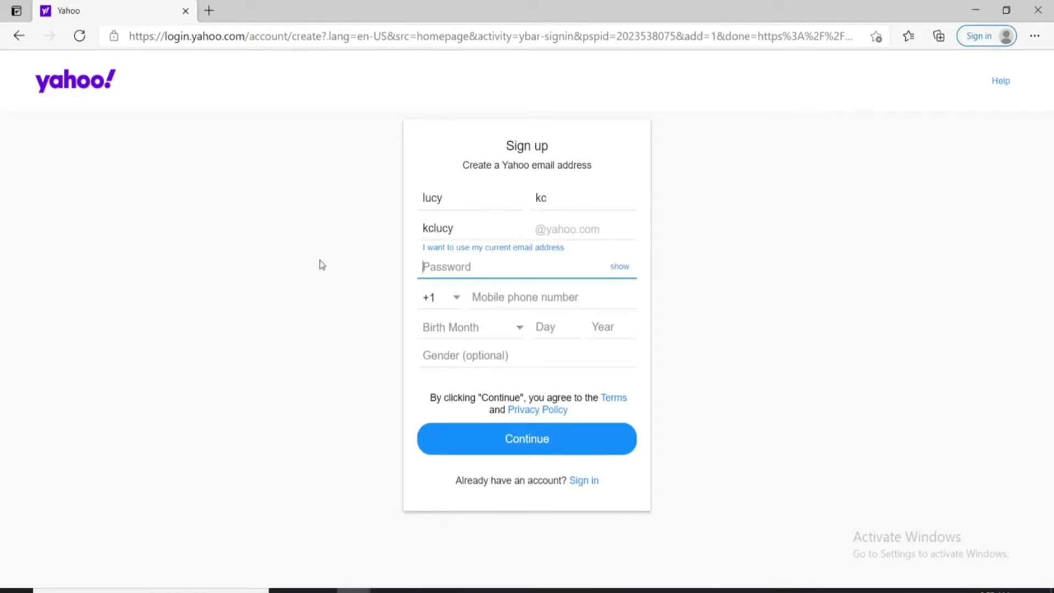
text(••••••••••)
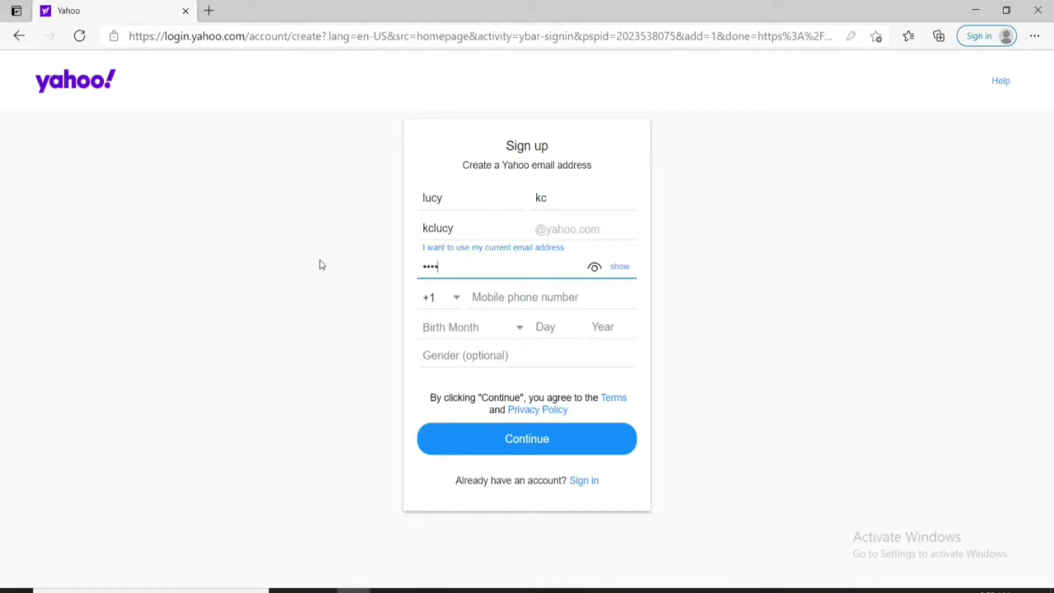
text(••••••)
click(457, 299)
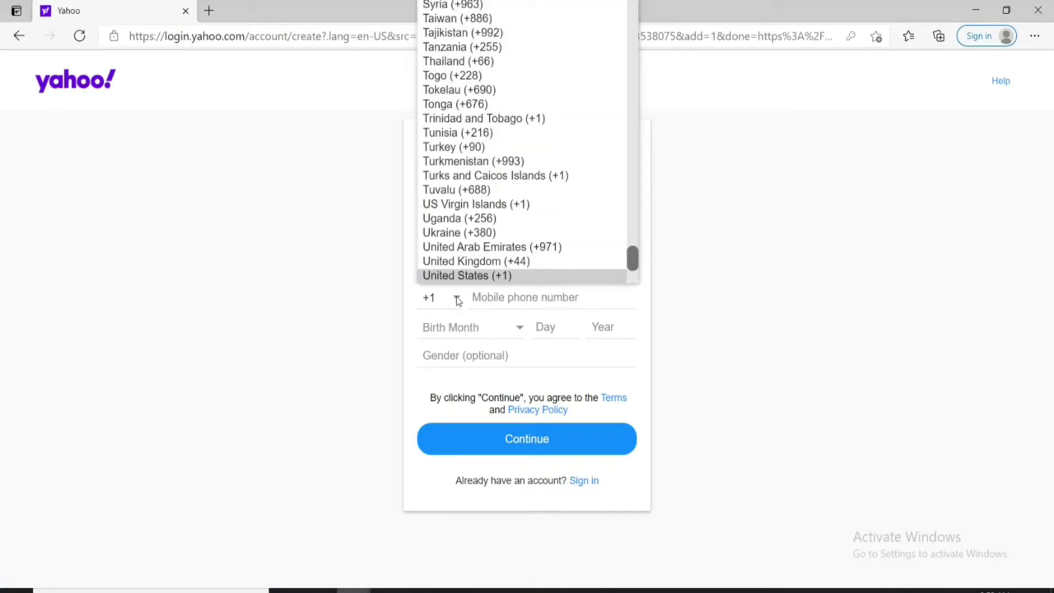
text(nep)
click(502, 297)
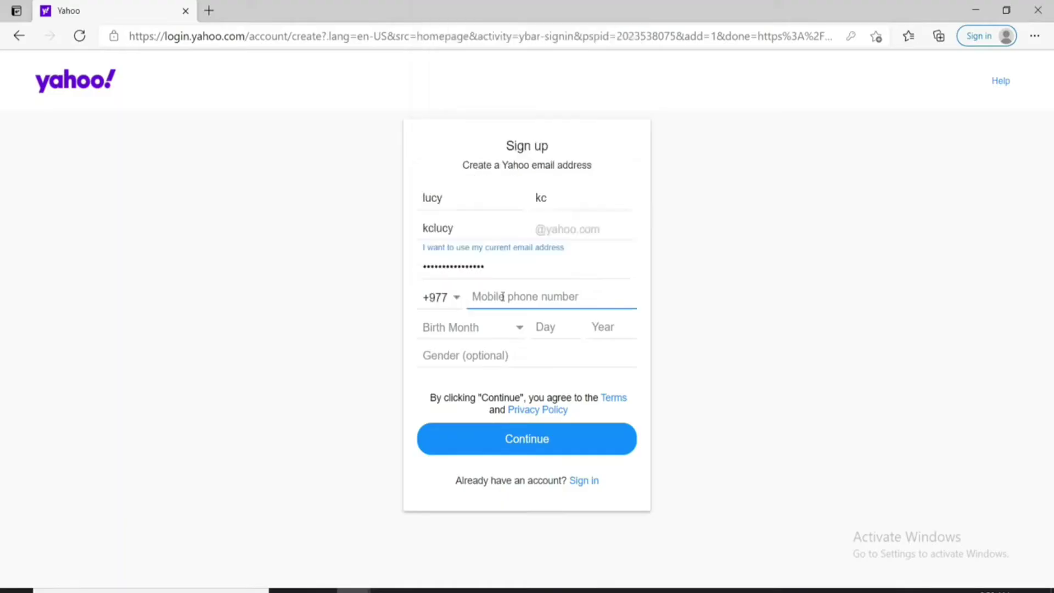
key(ctrl+v)
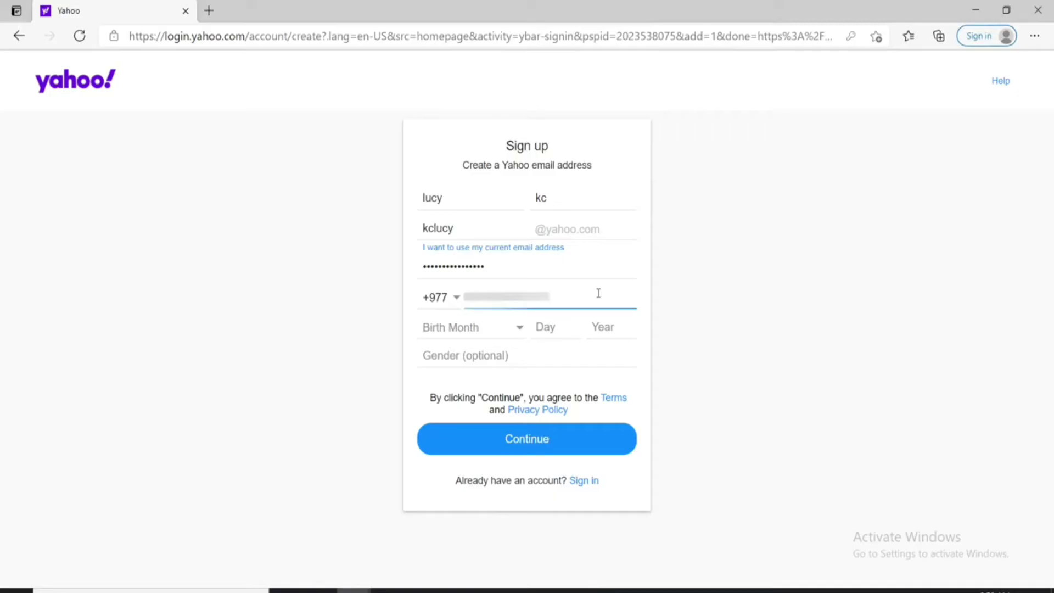
click(520, 330)
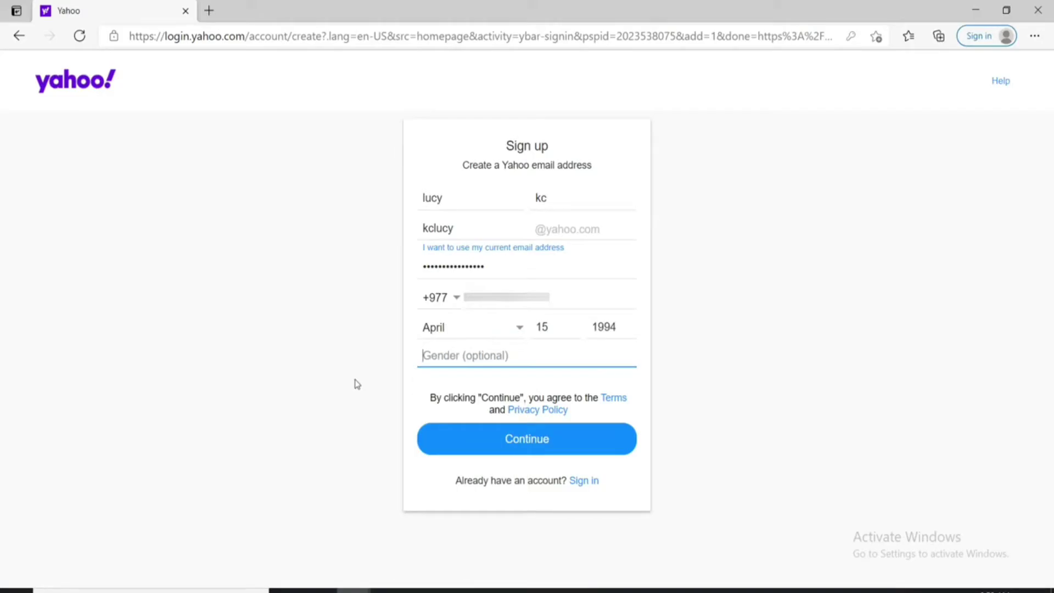
text(female)
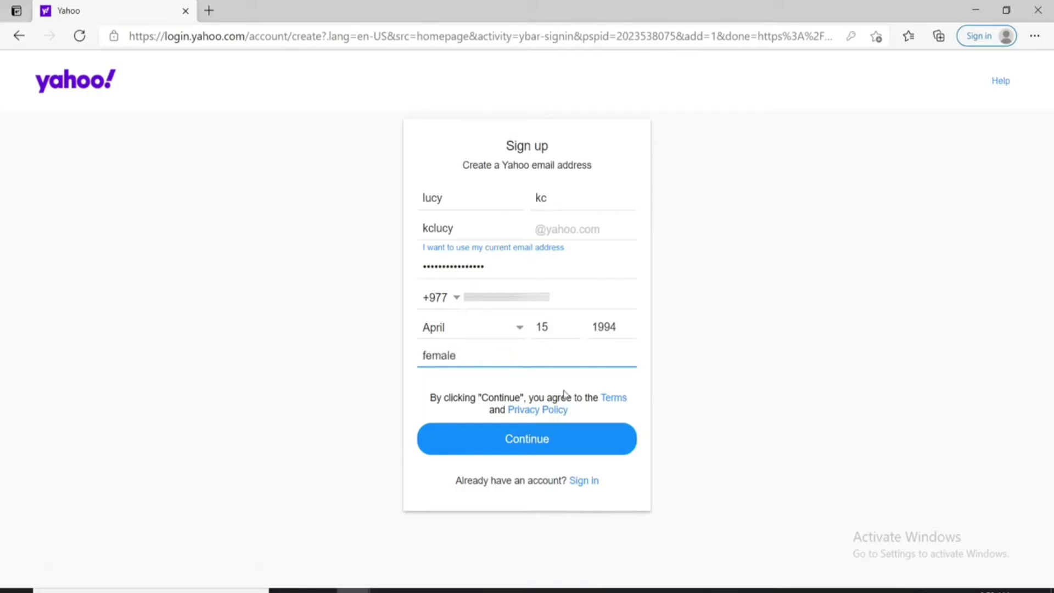
click(531, 439)
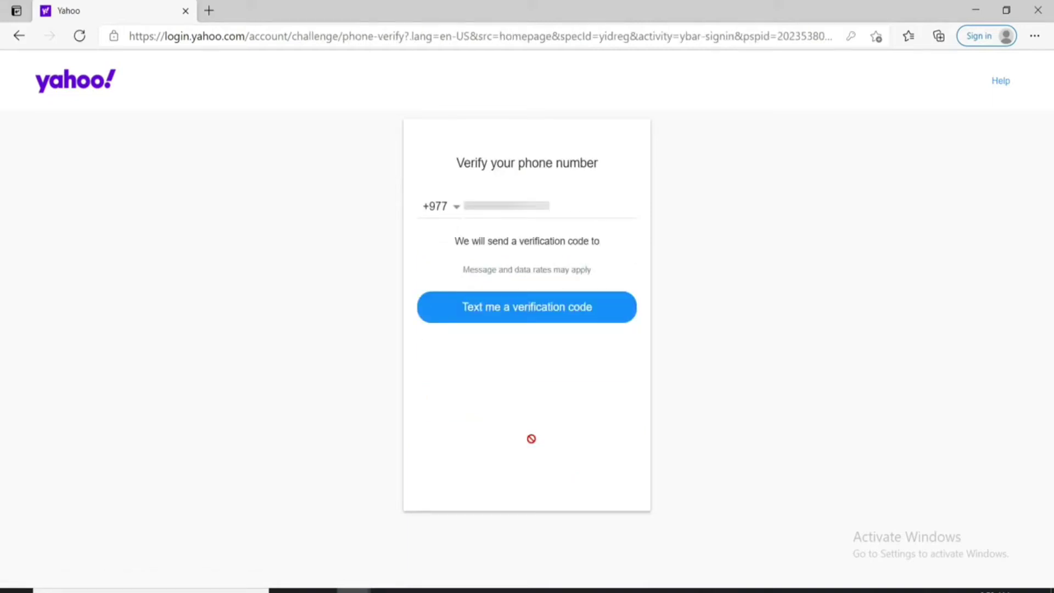
Request a text verification code for the phone number and enter the received code to verify
click(556, 203)
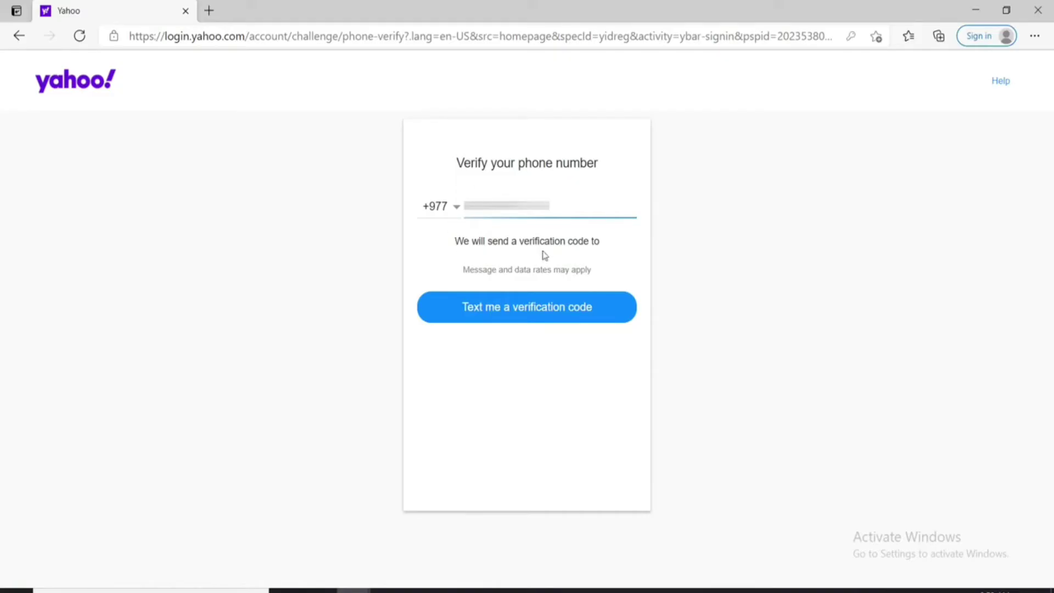
click(530, 312)
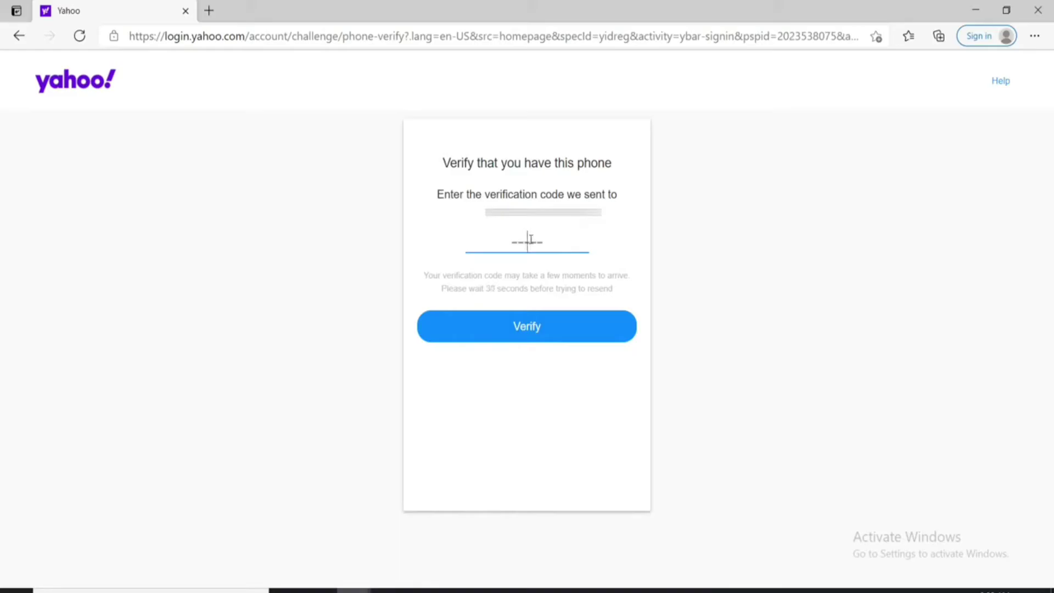
click(528, 331)
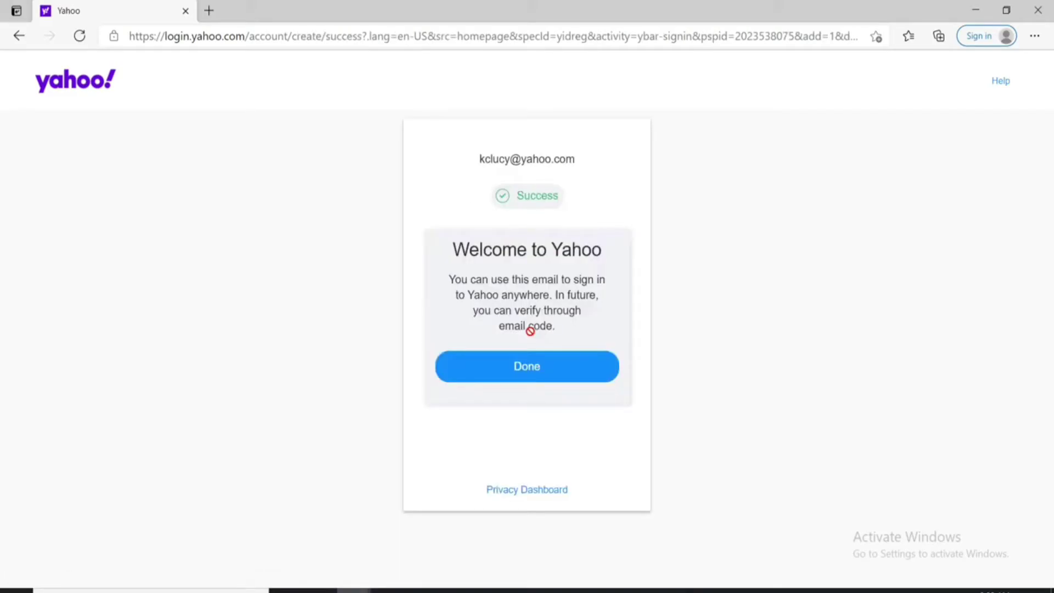
Finish setup, open Yahoo Mail, and apply the orange sunset theme with the Dark layout
click(531, 367)
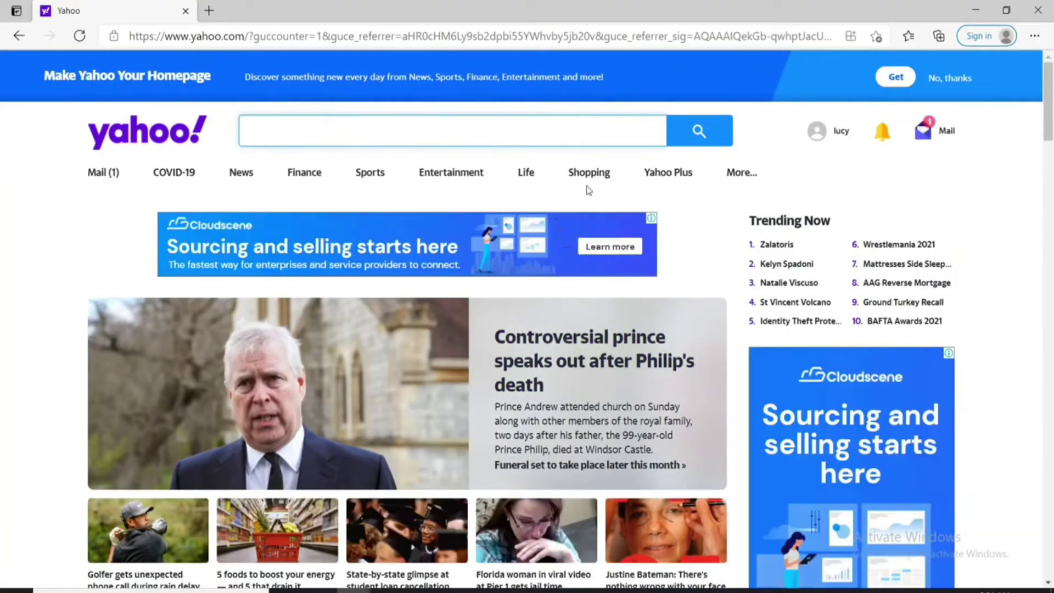
click(927, 138)
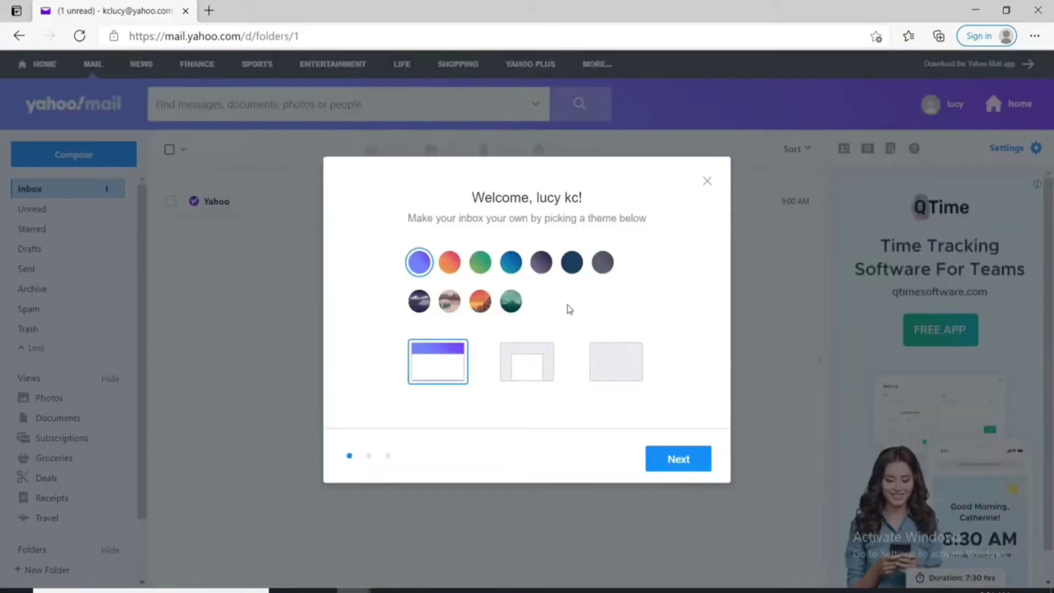
click(541, 262)
click(571, 261)
click(504, 304)
click(480, 303)
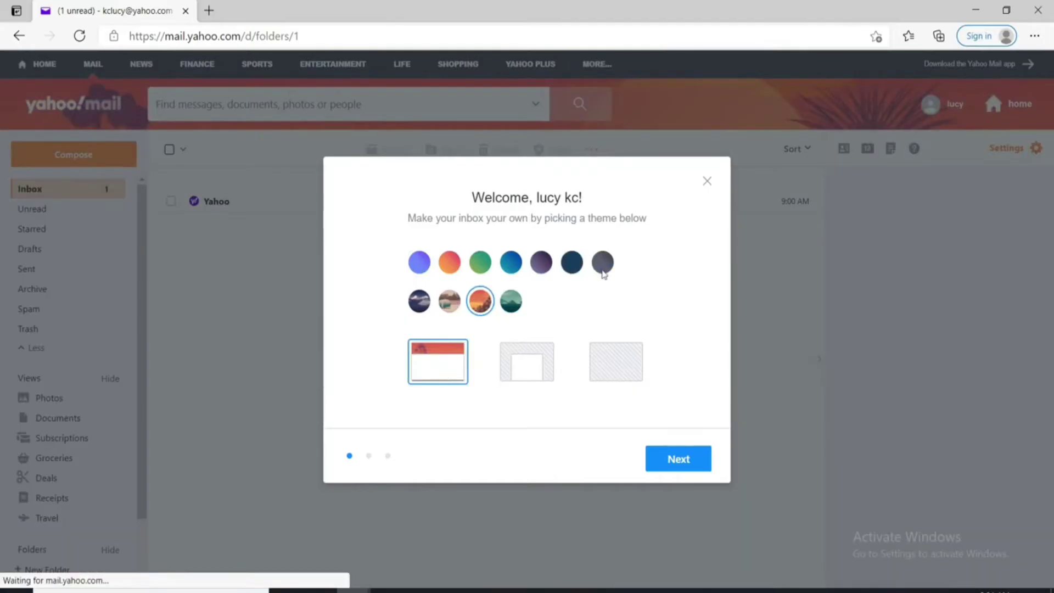
click(535, 371)
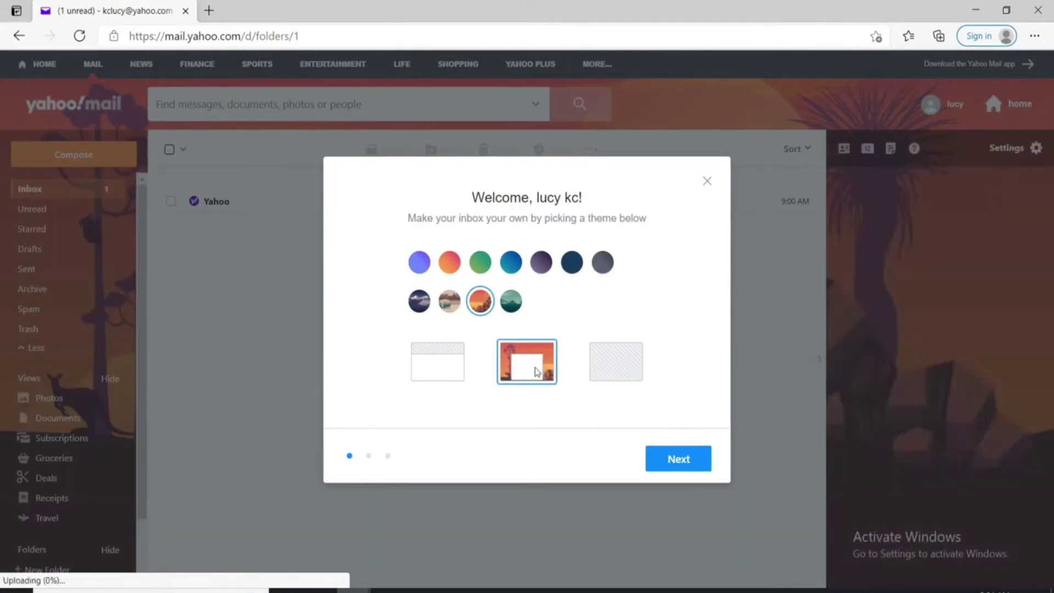
click(615, 373)
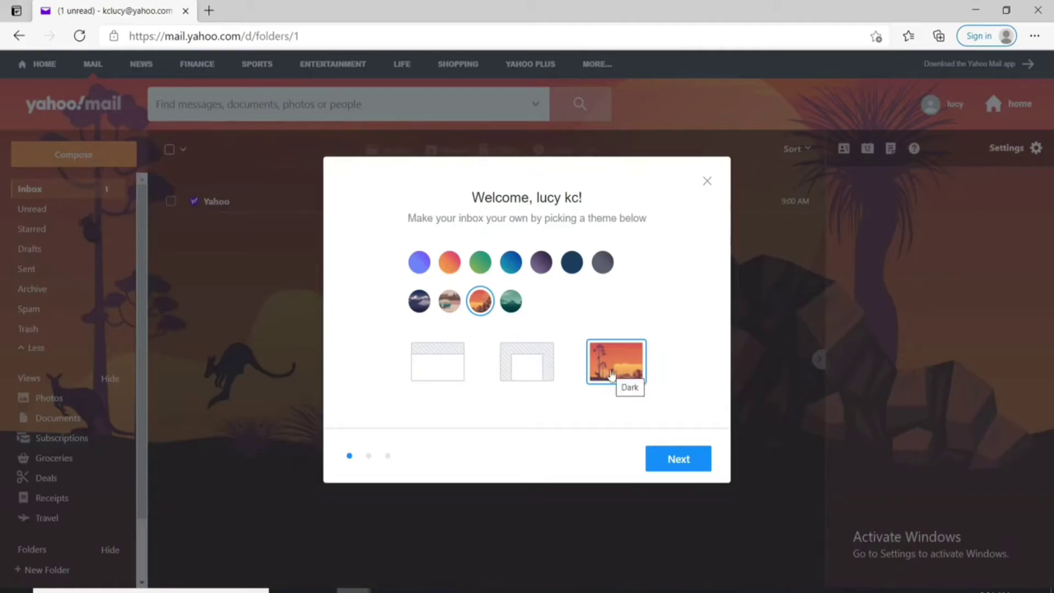
click(682, 461)
click(685, 460)
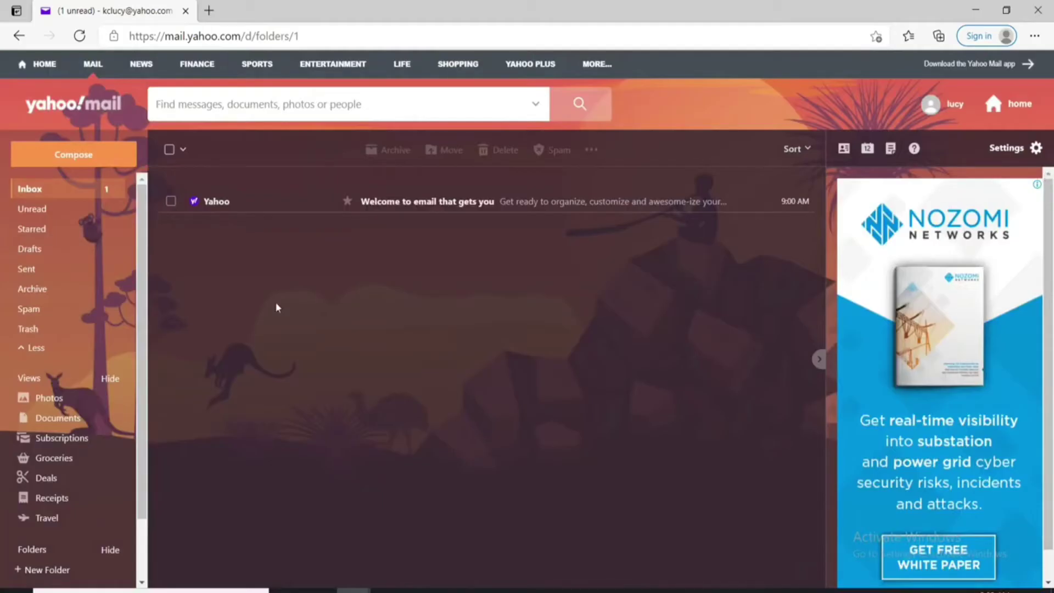
Start a new email, move through the subject and body, then discard the empty draft
click(79, 157)
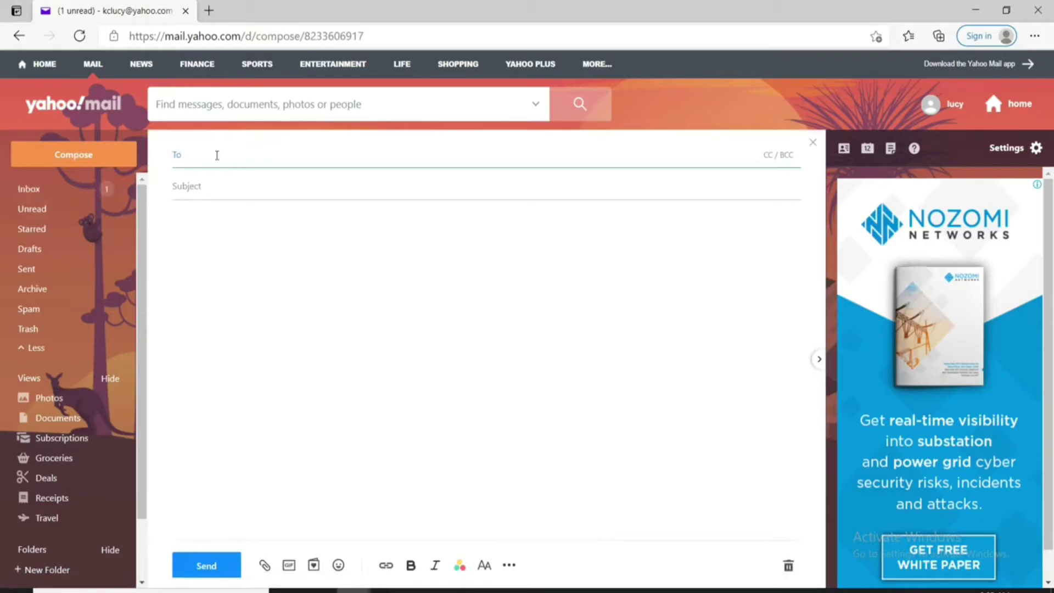
click(214, 189)
click(225, 267)
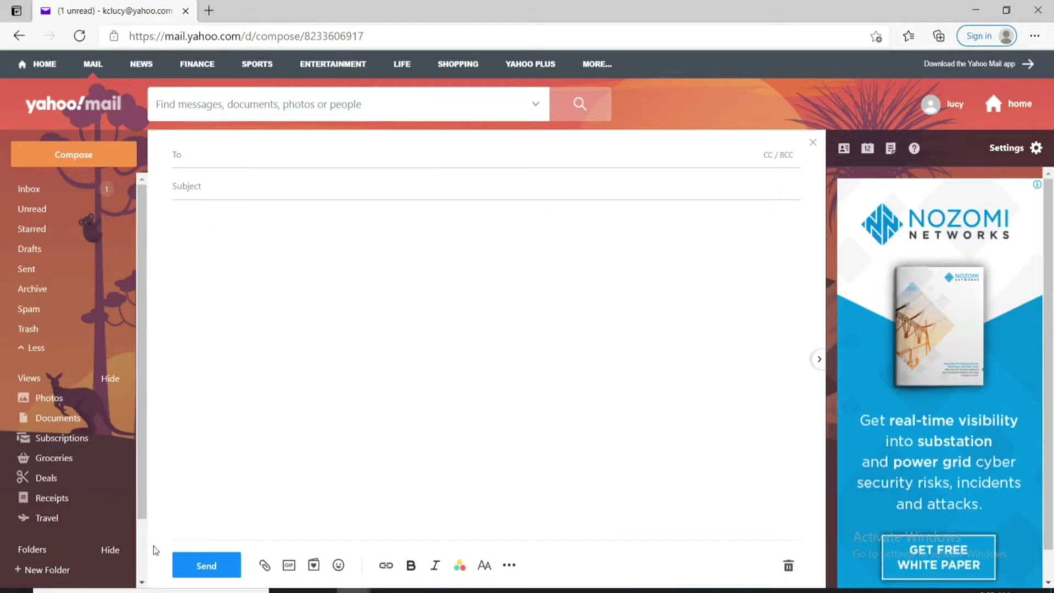
click(813, 144)
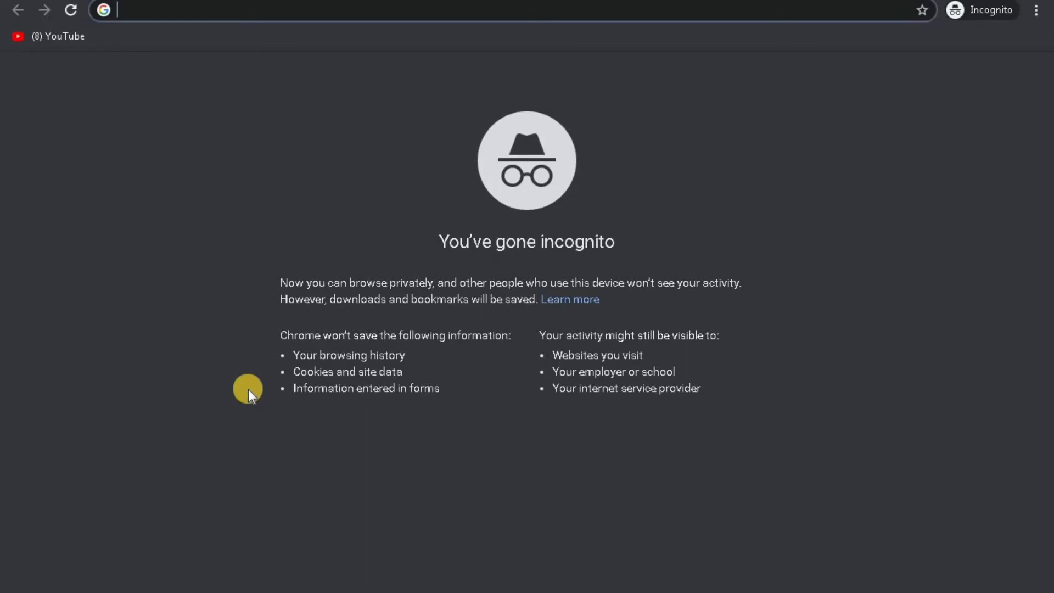
text(www)
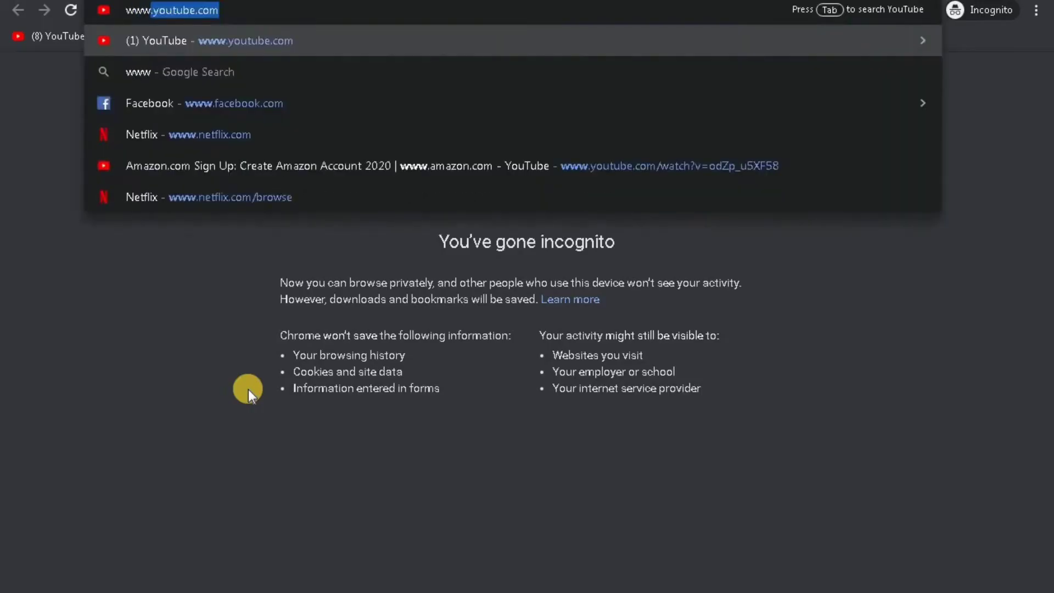
text(.yah)
key(BackSpace)
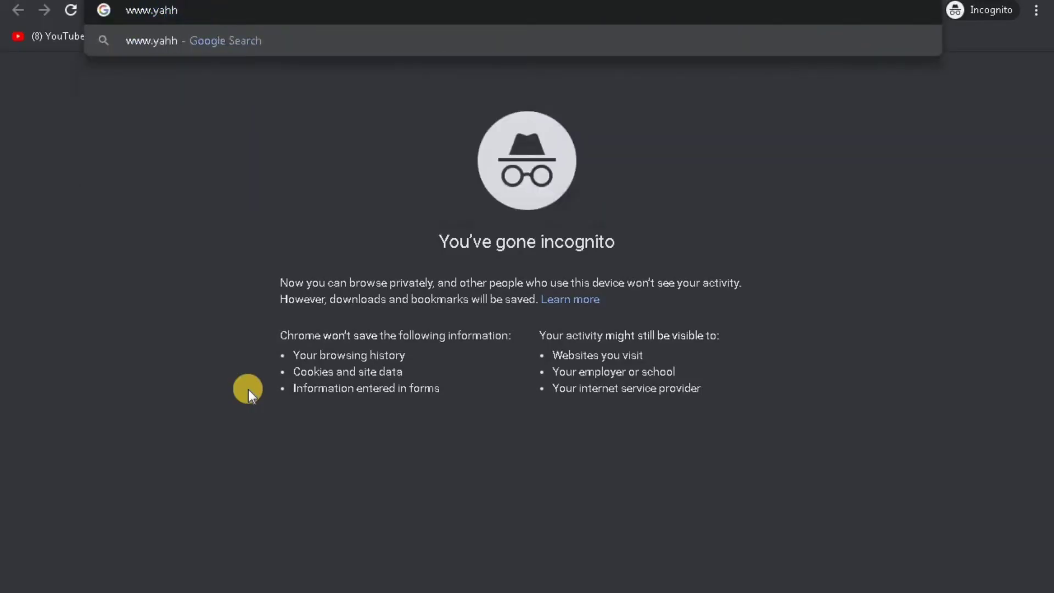
text(oo)
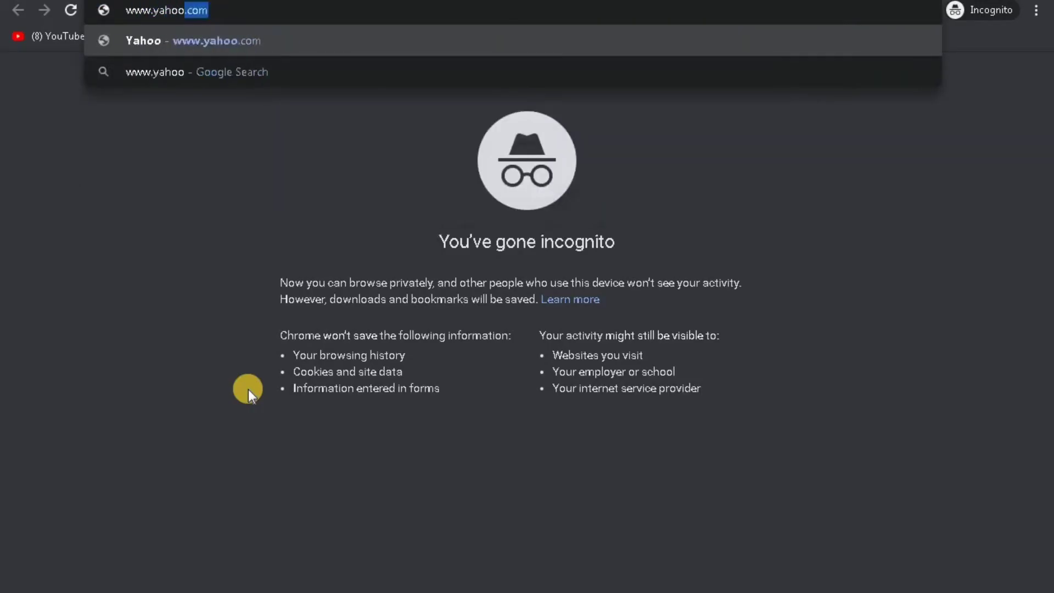
key(Return)
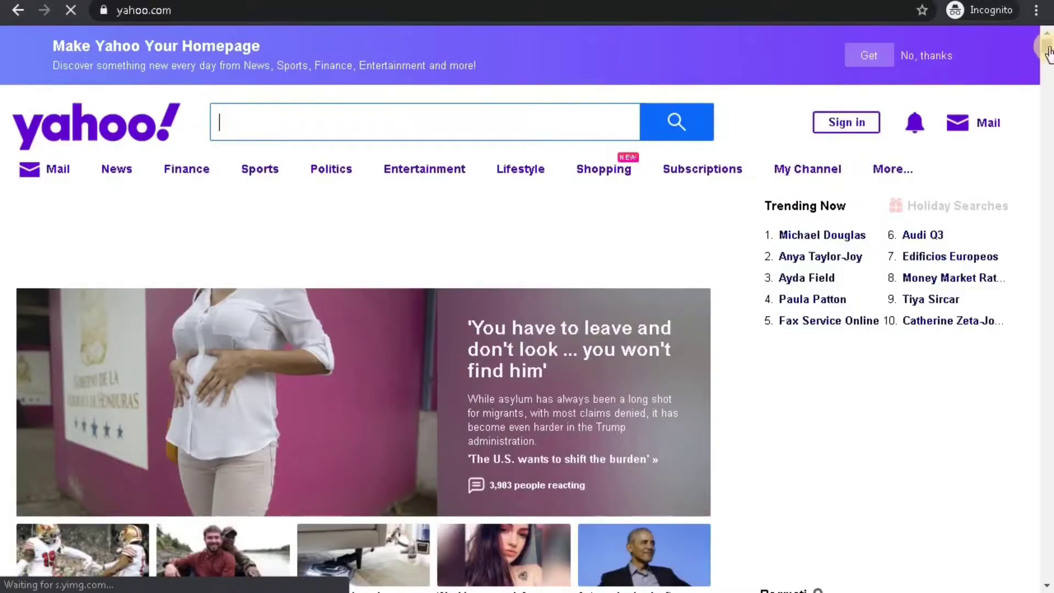
drag(1047, 53, 776, 105)
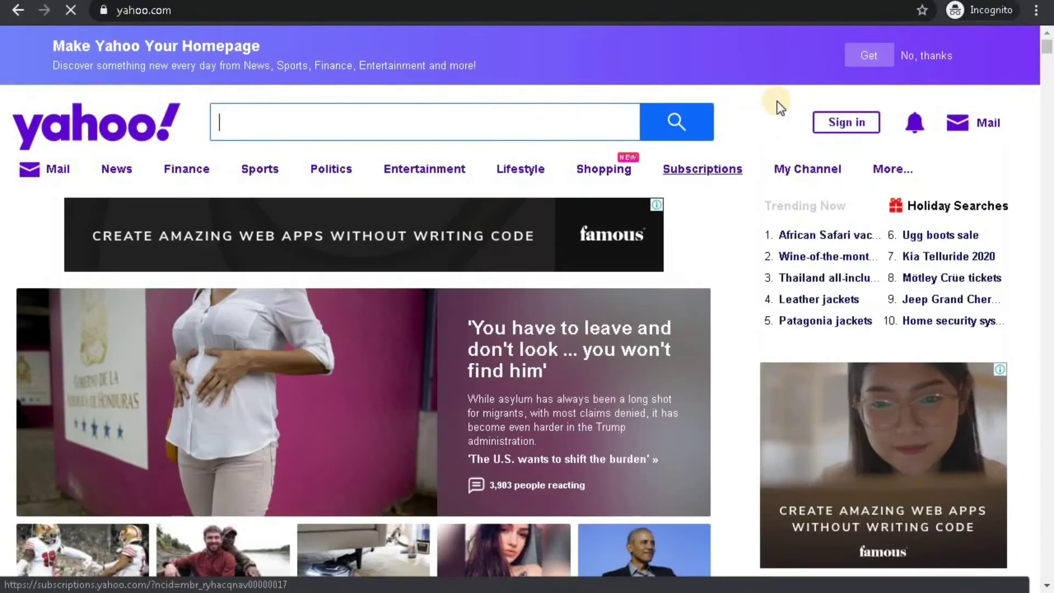
Sign in with the account's Yahoo e-mail address, tick Stay signed in, and continue
click(851, 124)
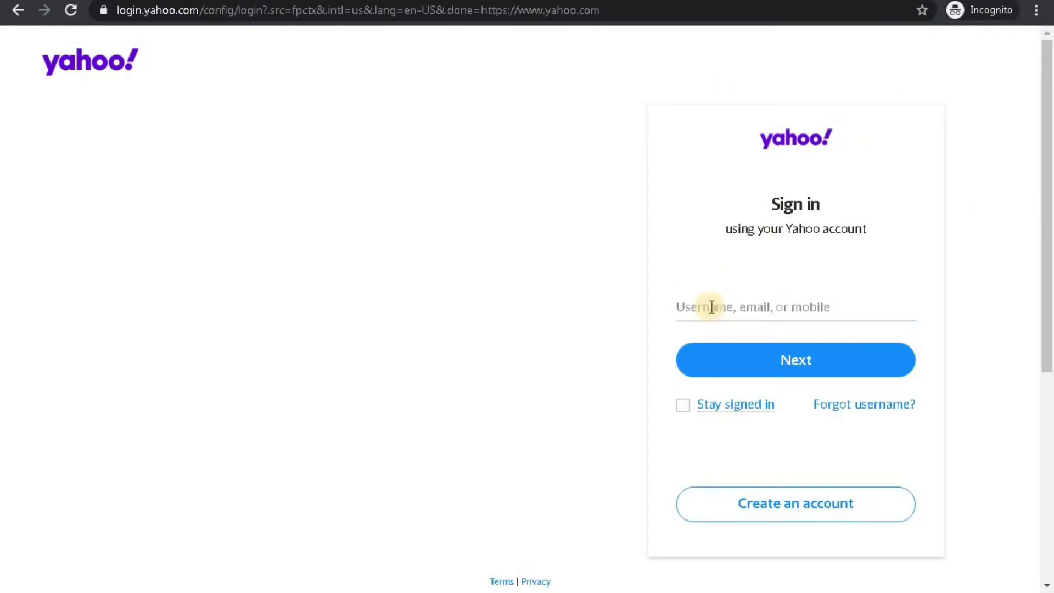
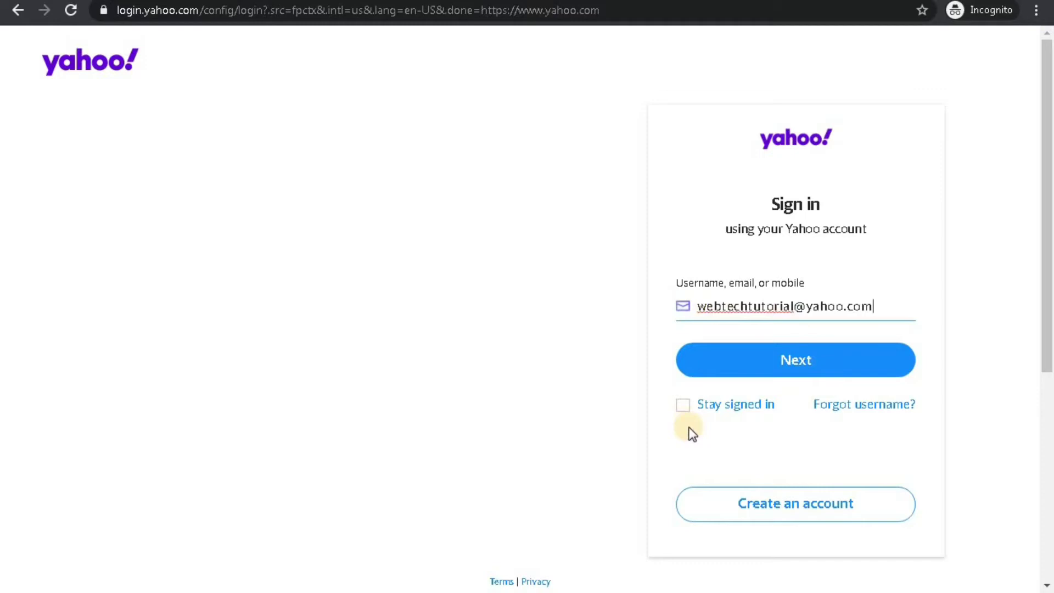
click(682, 405)
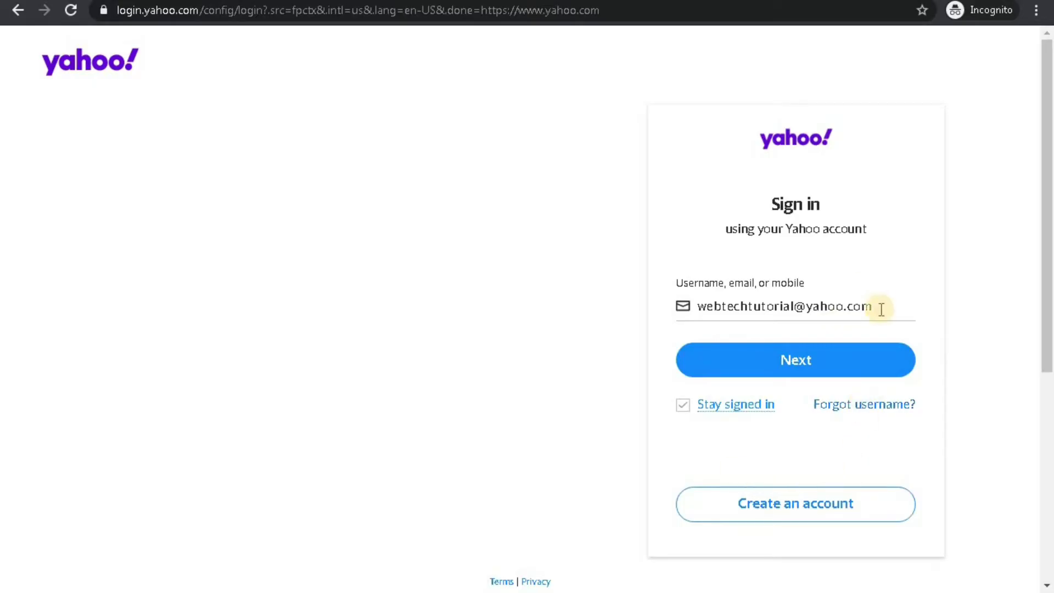
click(821, 369)
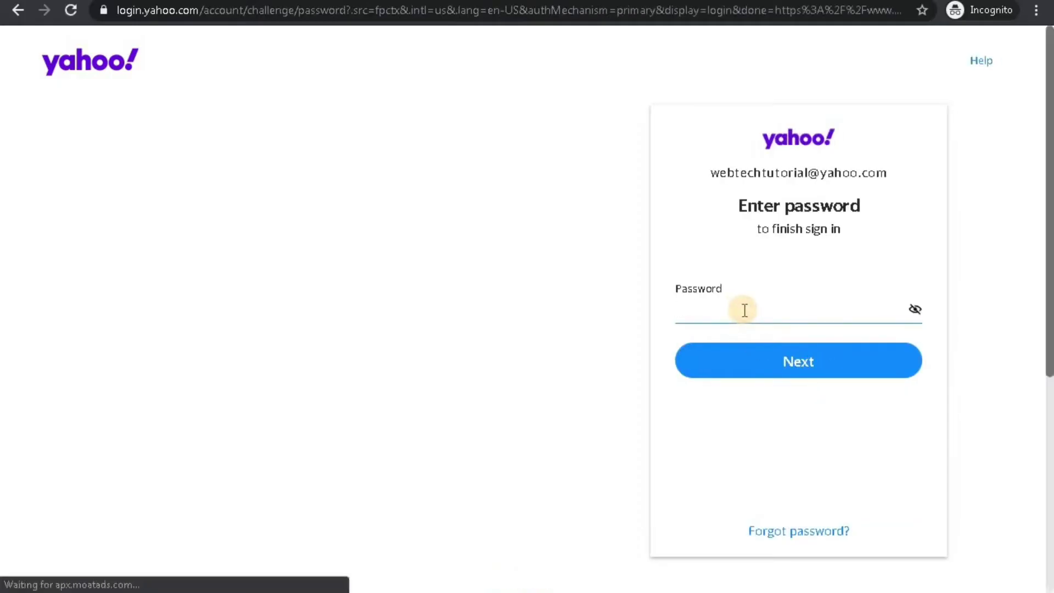
Enter the account password and submit it
text(•••••••••••••)
click(800, 367)
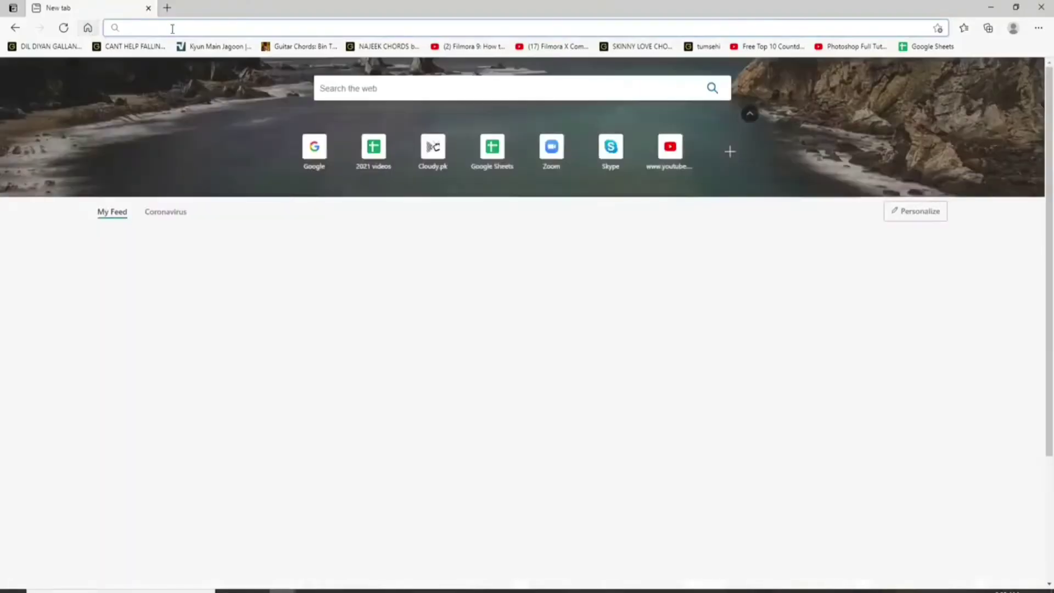
Launch Microsoft Edge and load yahoo.com from the address bar
click(175, 26)
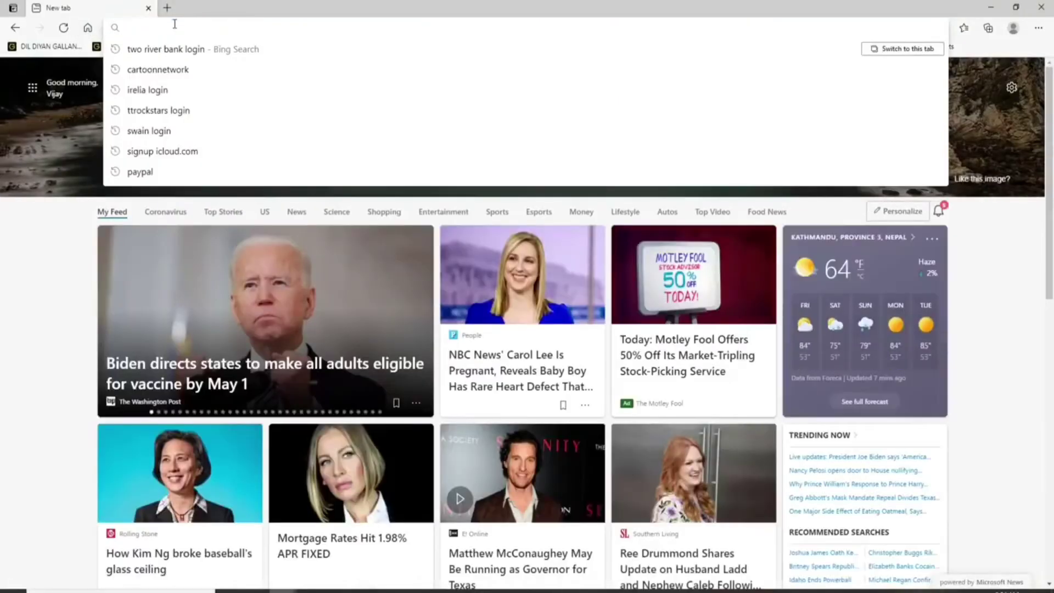
text(yahoo.com)
key(Return)
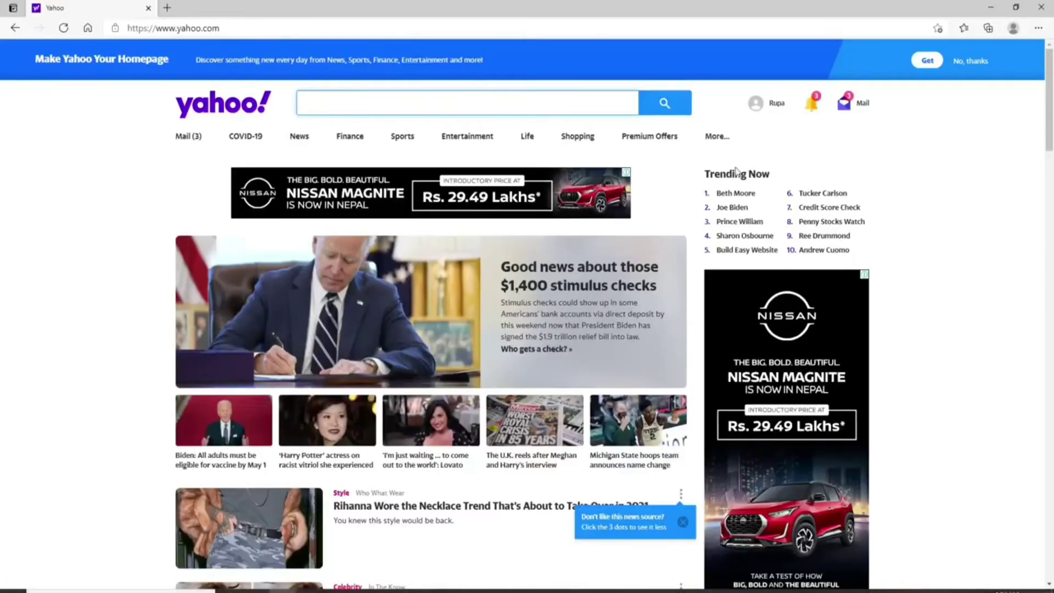
Open the Account Security page through the profile menu's Settings
mouse_move(766, 106)
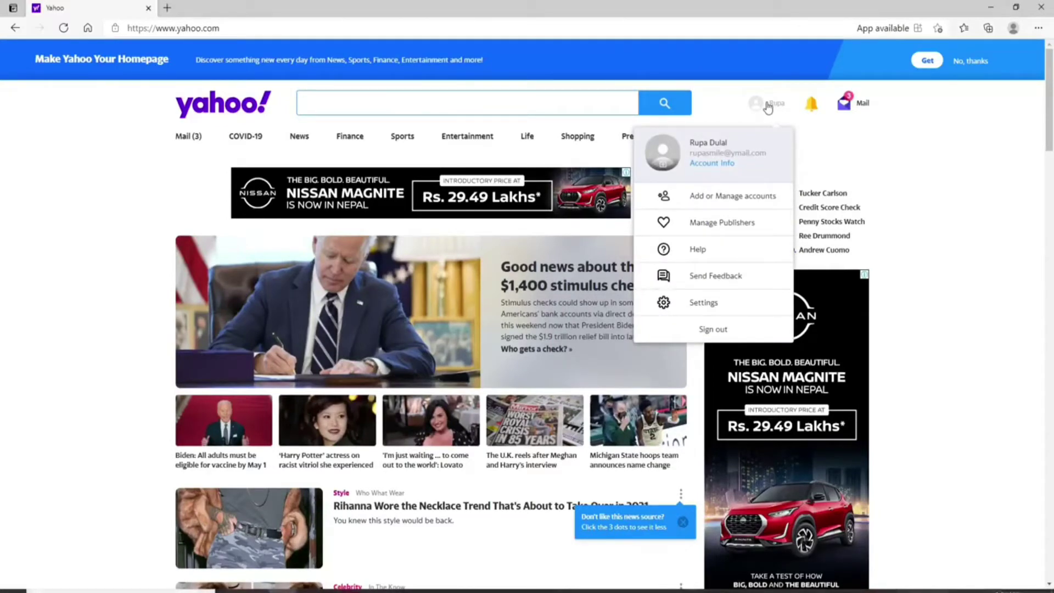
click(703, 302)
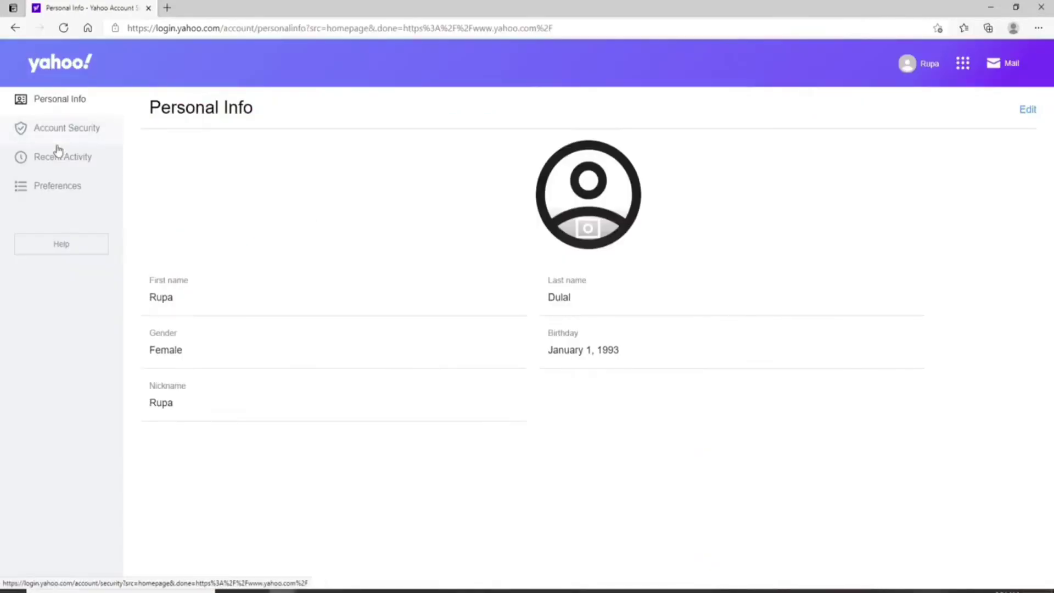
click(79, 131)
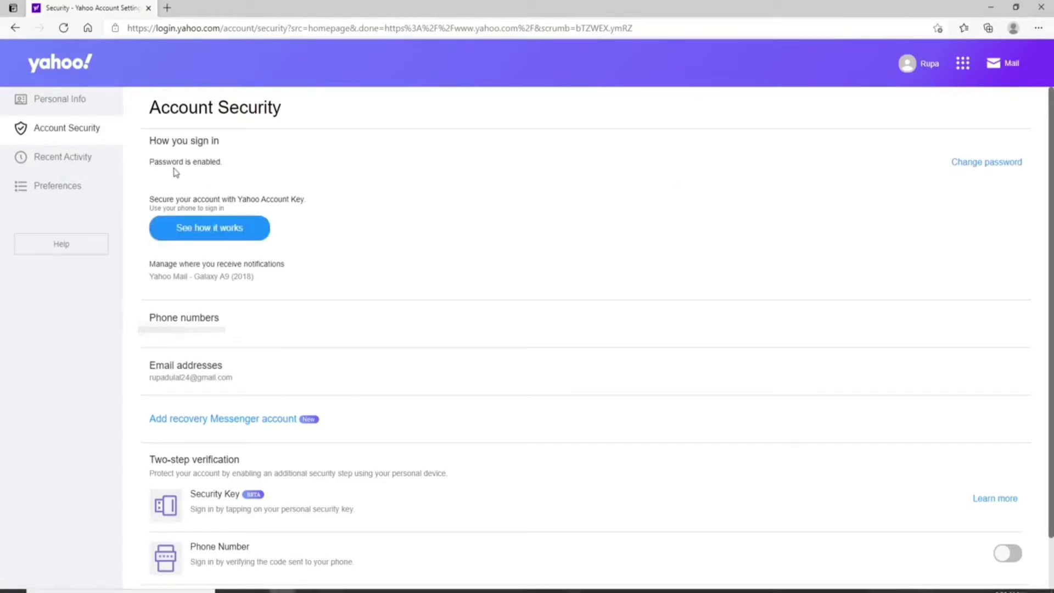
Change the account password by entering a new strong password and continuing
click(982, 168)
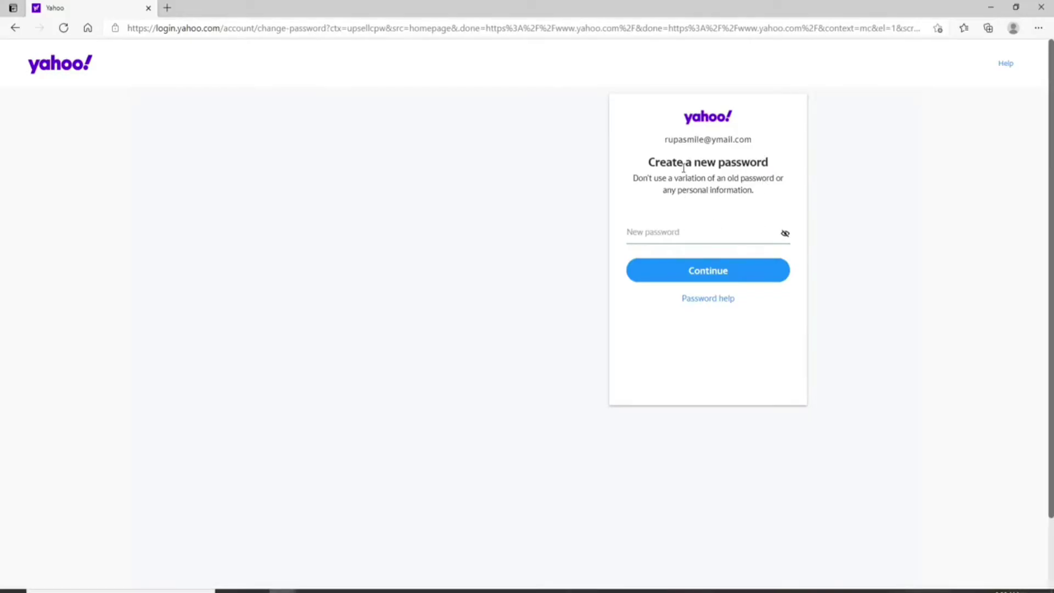
click(694, 225)
text(••••••••••)
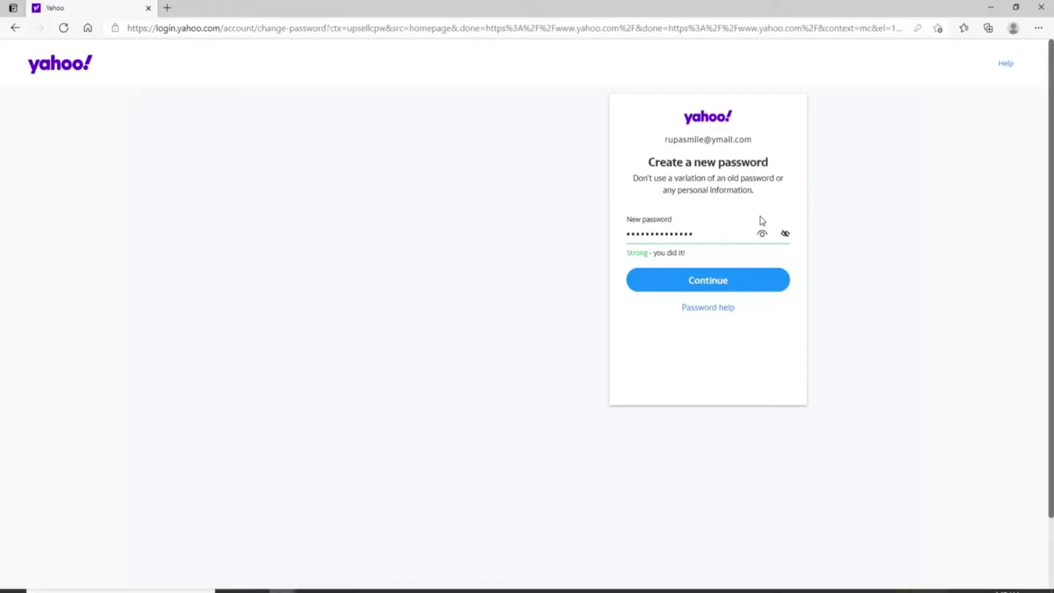
click(716, 278)
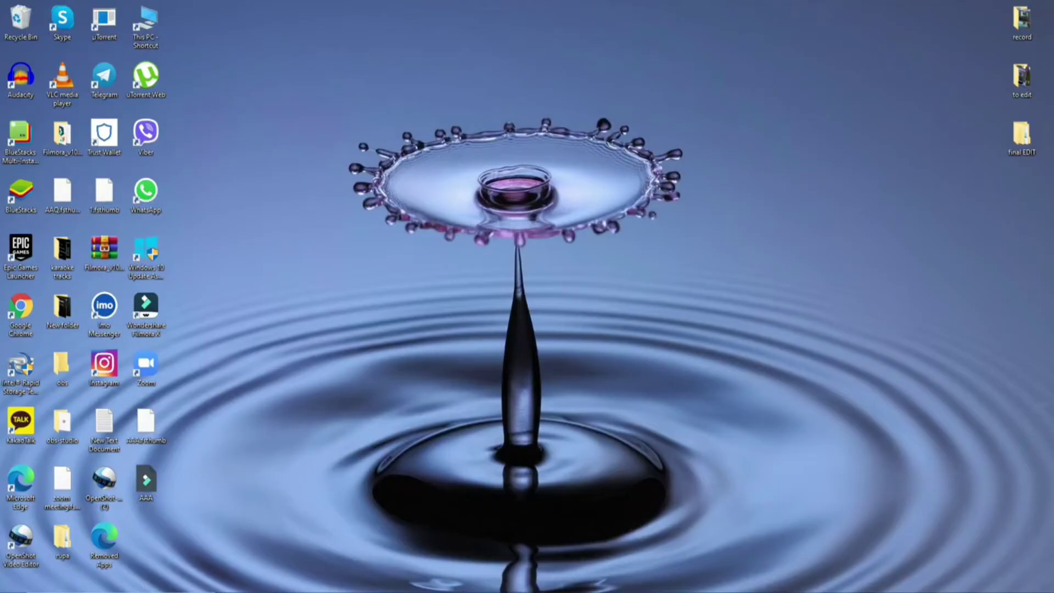
click(281, 543)
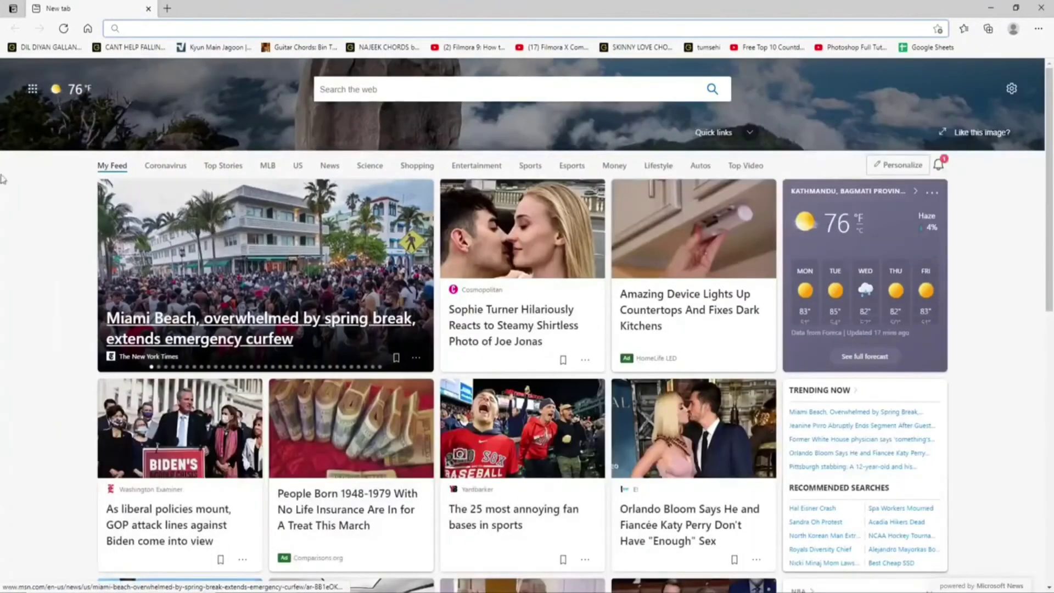
click(168, 26)
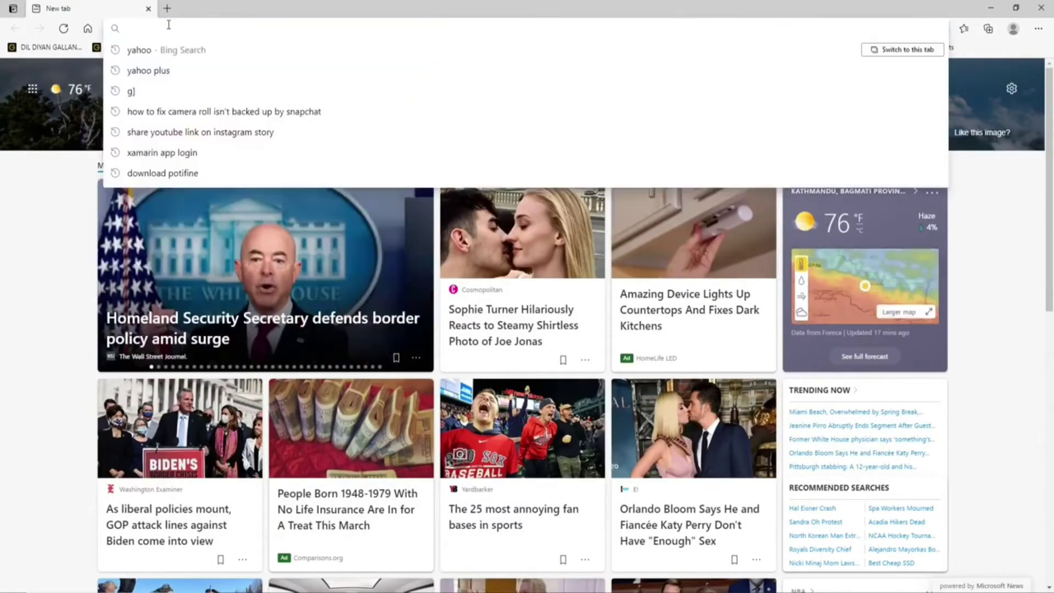
text(ww)
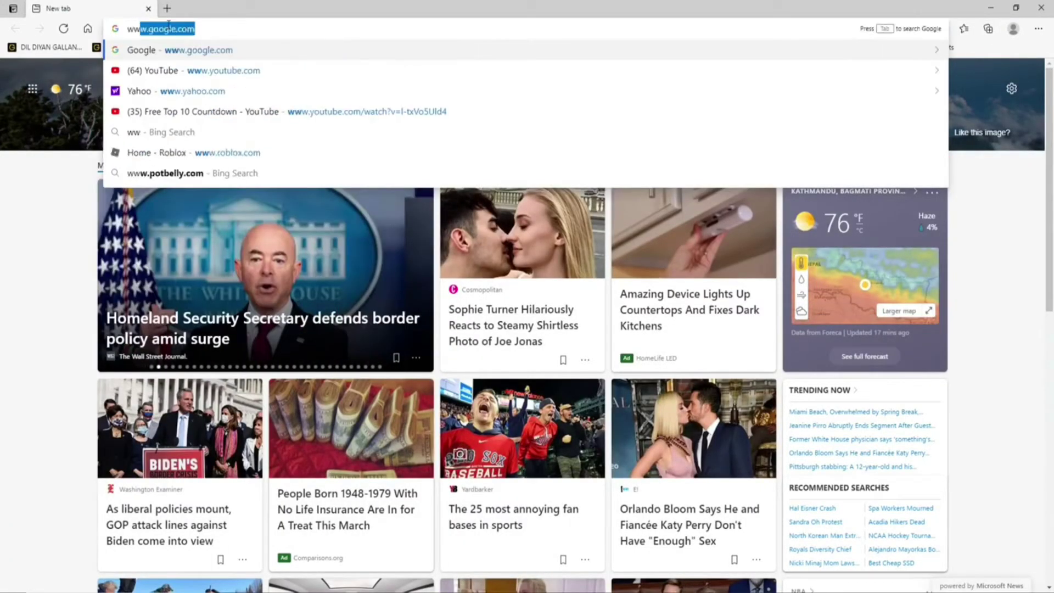
text(w.ya)
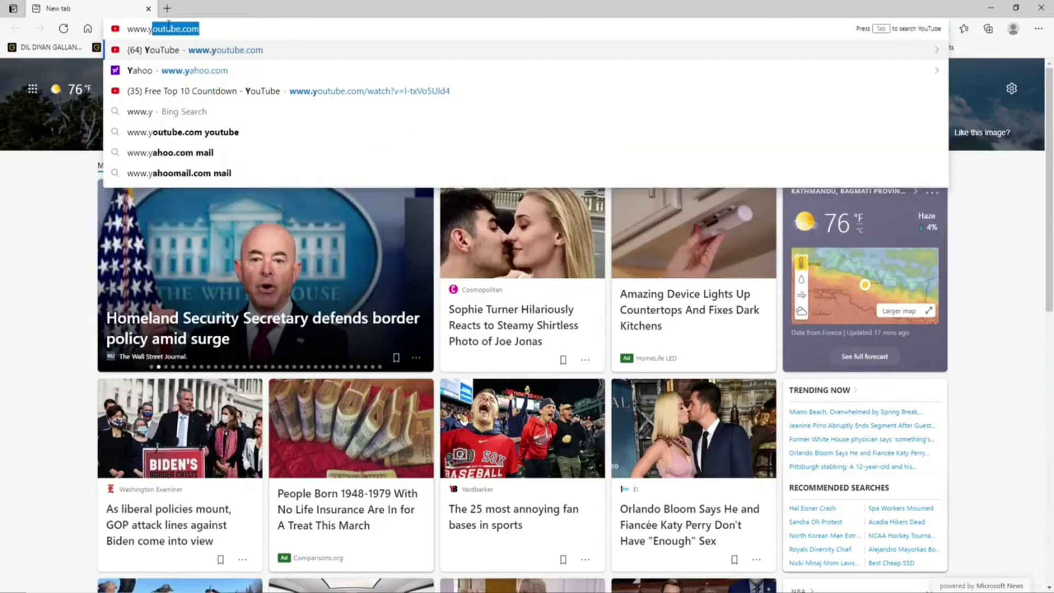
key(Return)
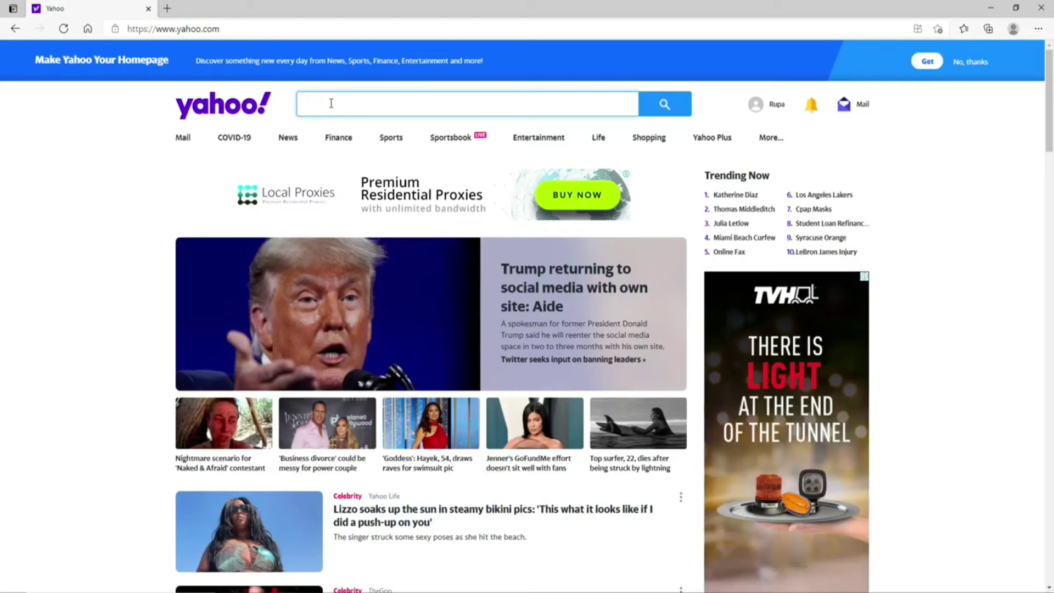
Search Yahoo for 'best movies on netflix' and look through the first results page
text(best movies on netflix)
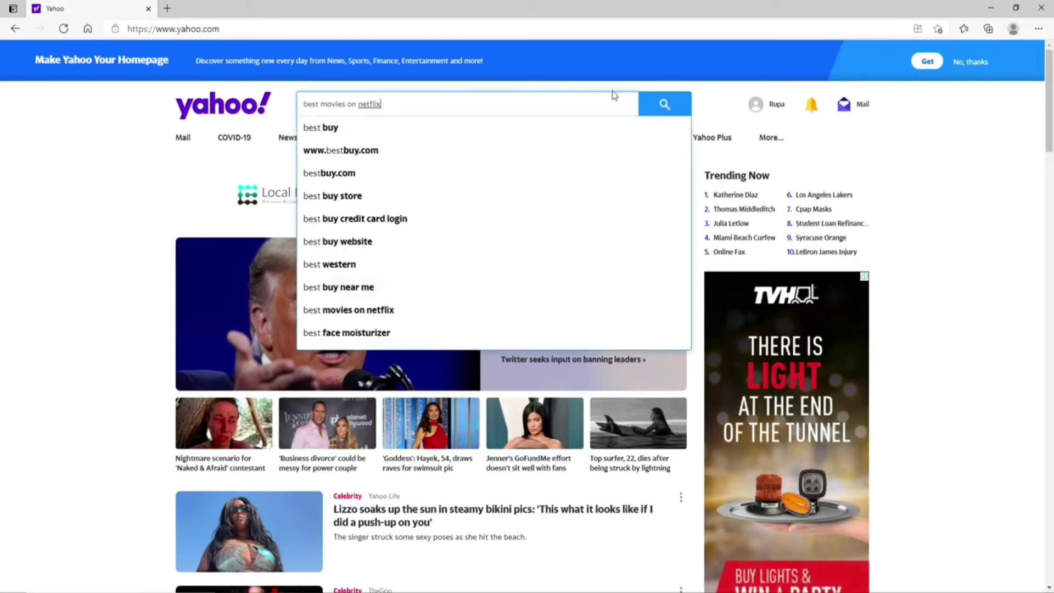
click(665, 104)
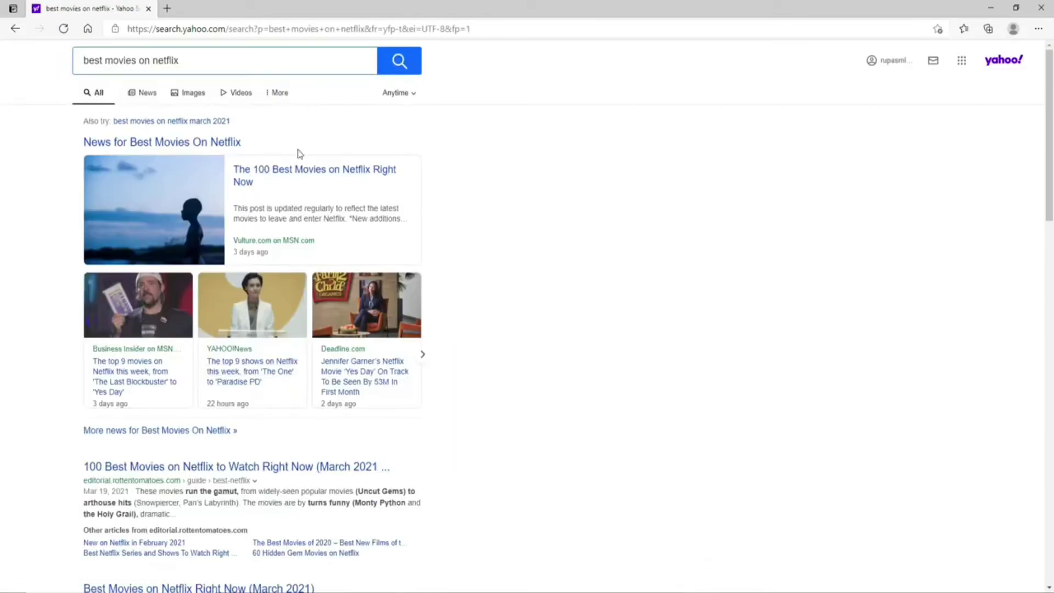
scroll(297, 276, down, 8)
scroll(297, 276, up, 4)
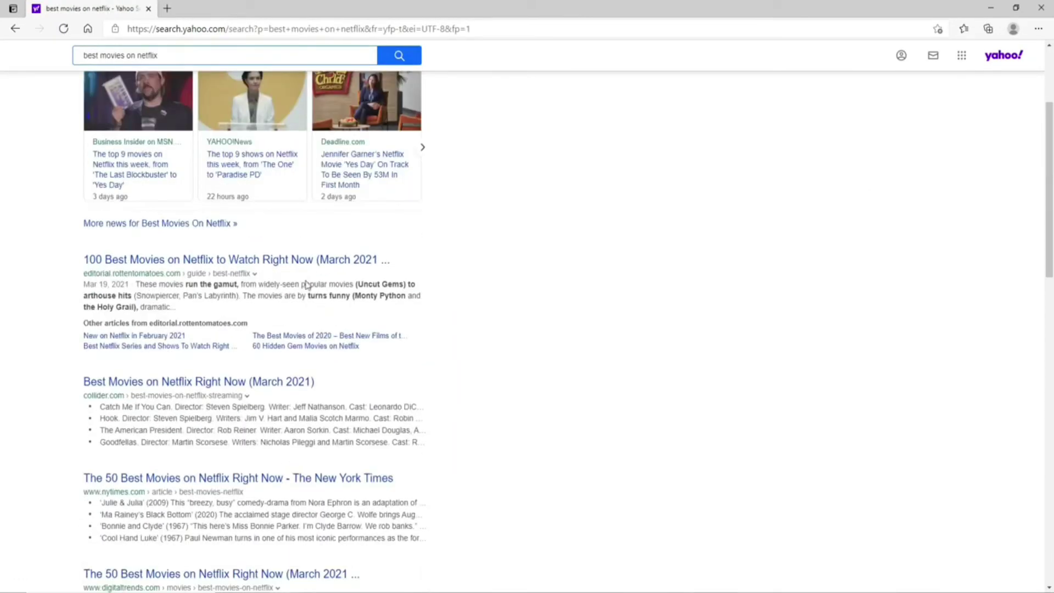
scroll(307, 302, up, 4)
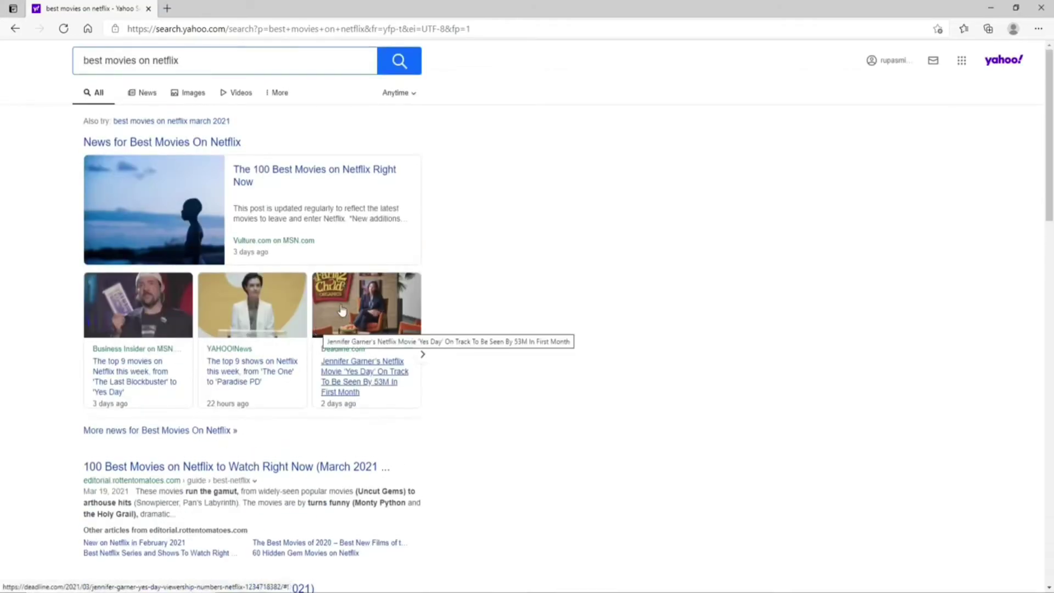
click(200, 52)
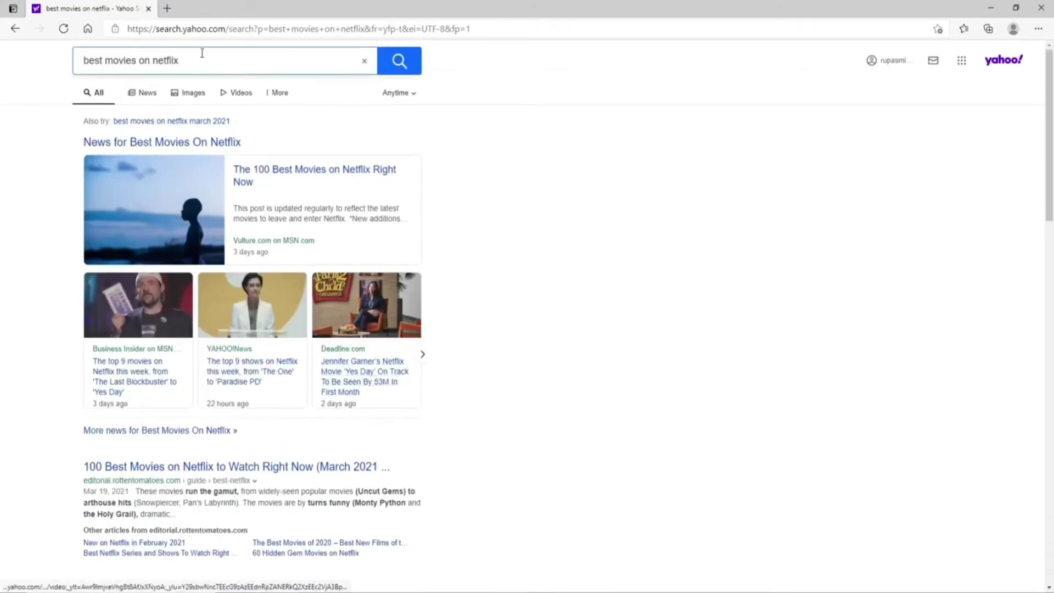
scroll(181, 384, down, 15)
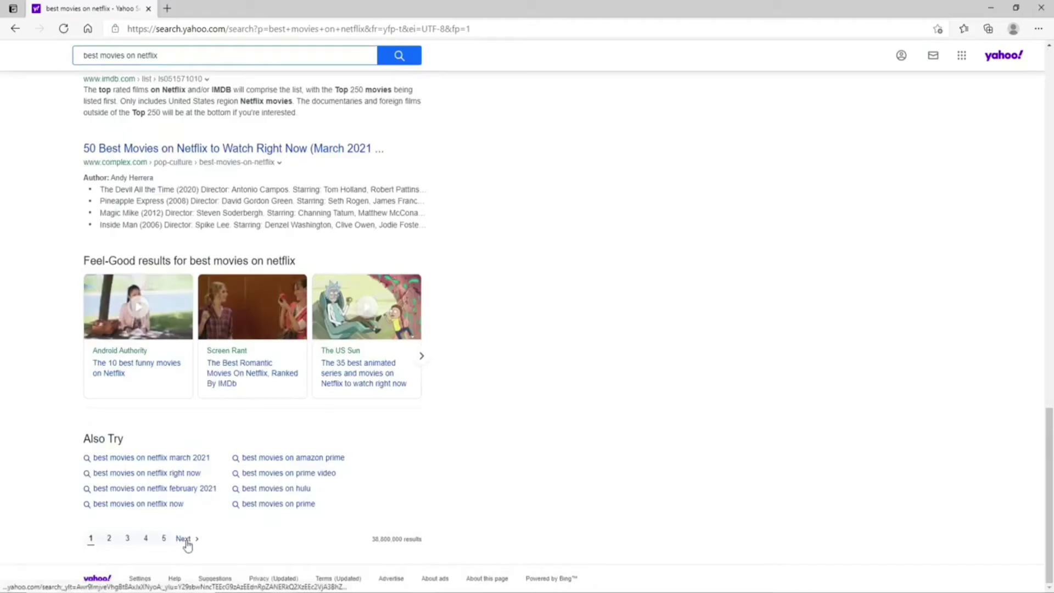
View the next results page, Anytime filter and News tab, then search 'best movies on prime right now'
click(185, 540)
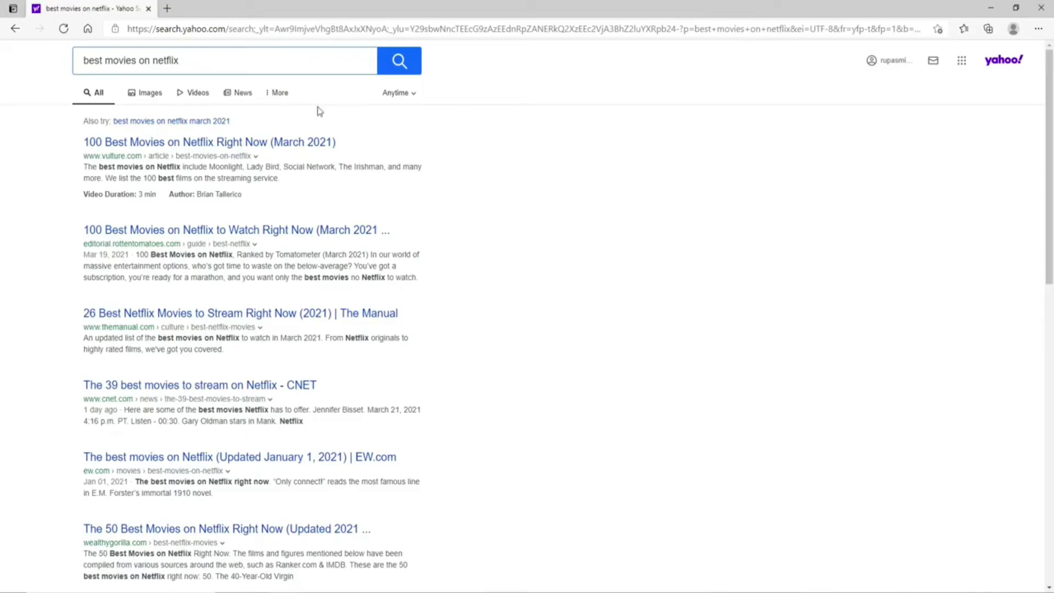
click(411, 98)
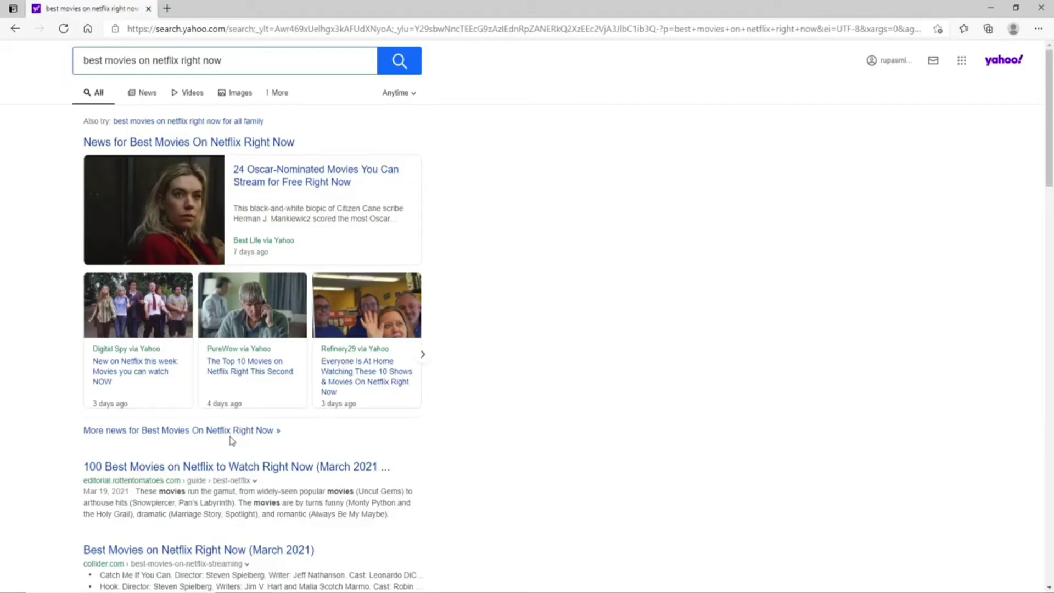
click(156, 96)
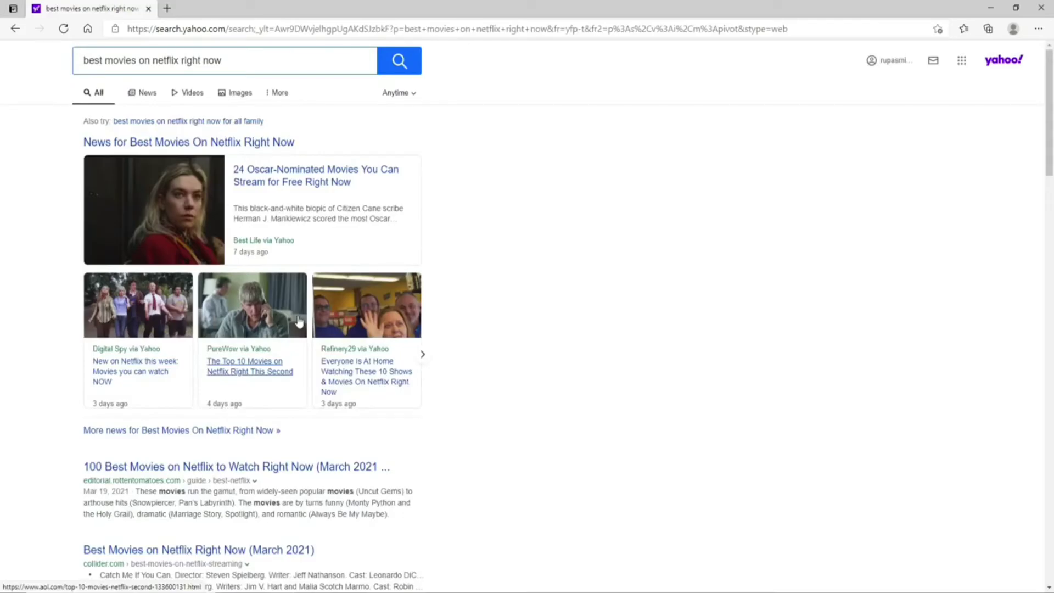
scroll(299, 322, down, 20)
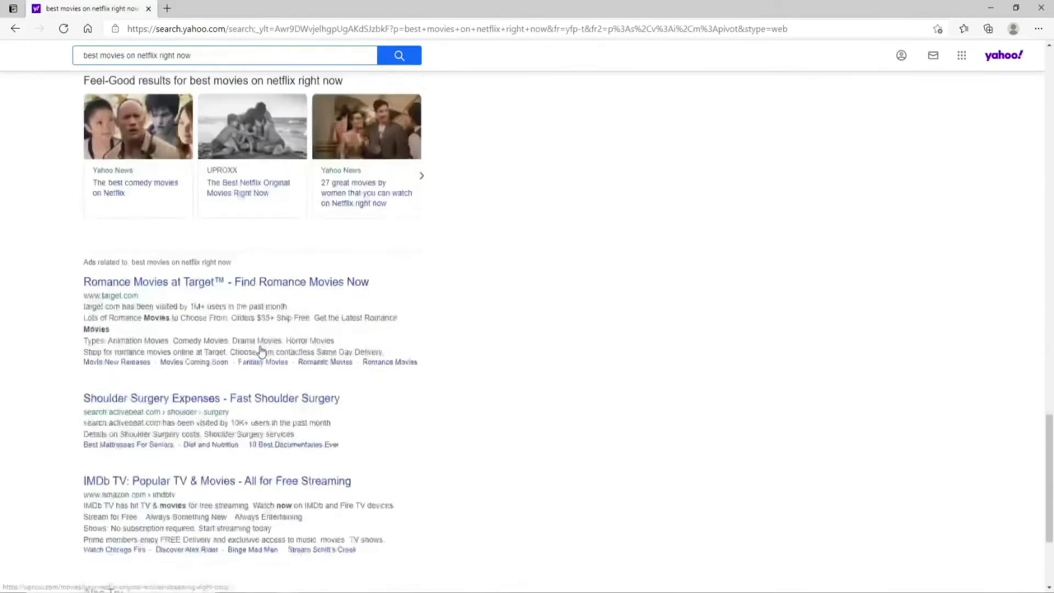
scroll(261, 351, down, 3)
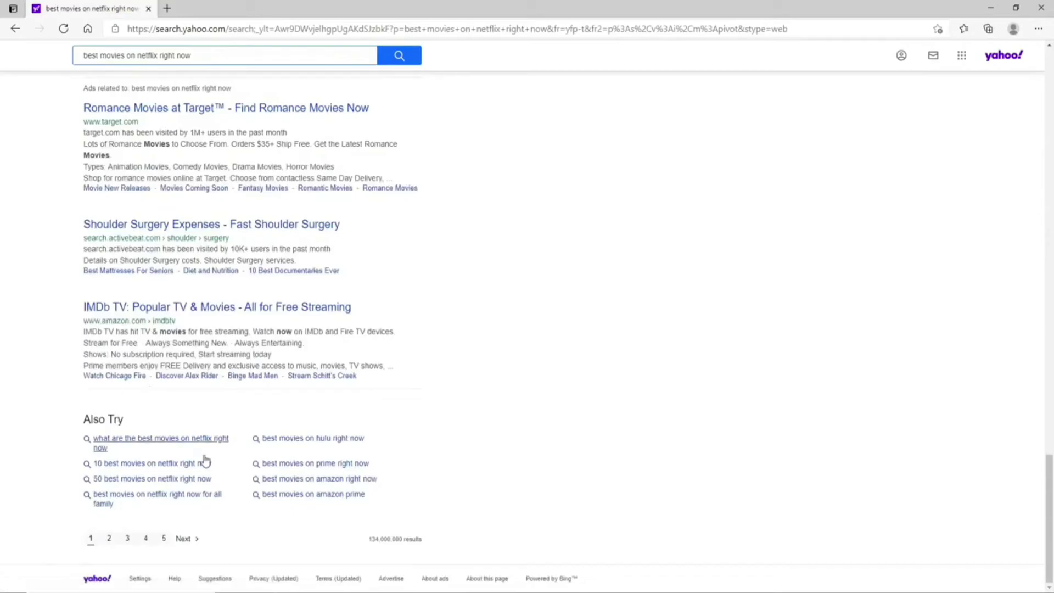
click(332, 465)
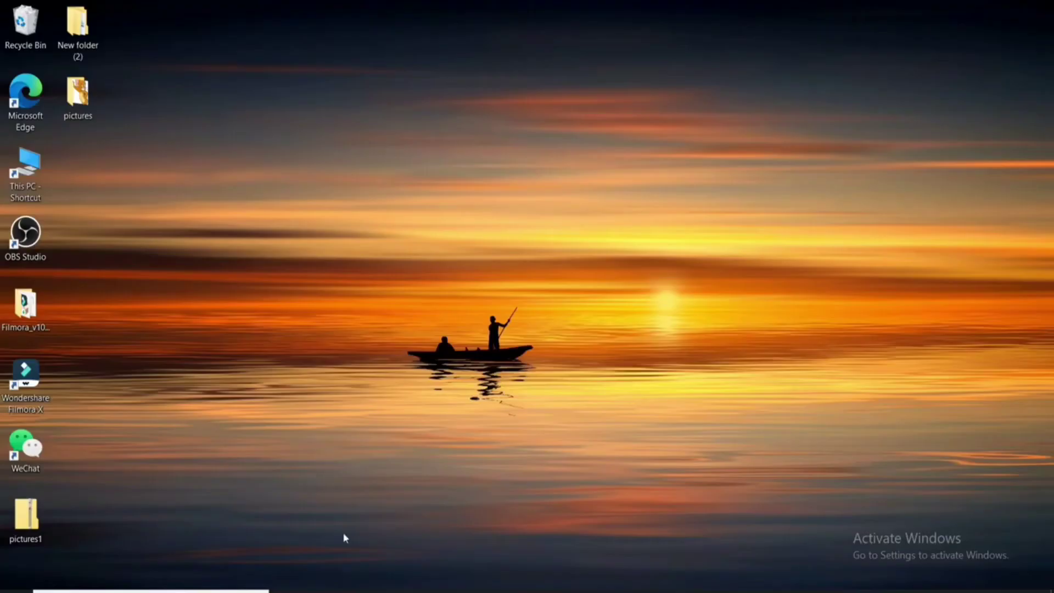
click(355, 587)
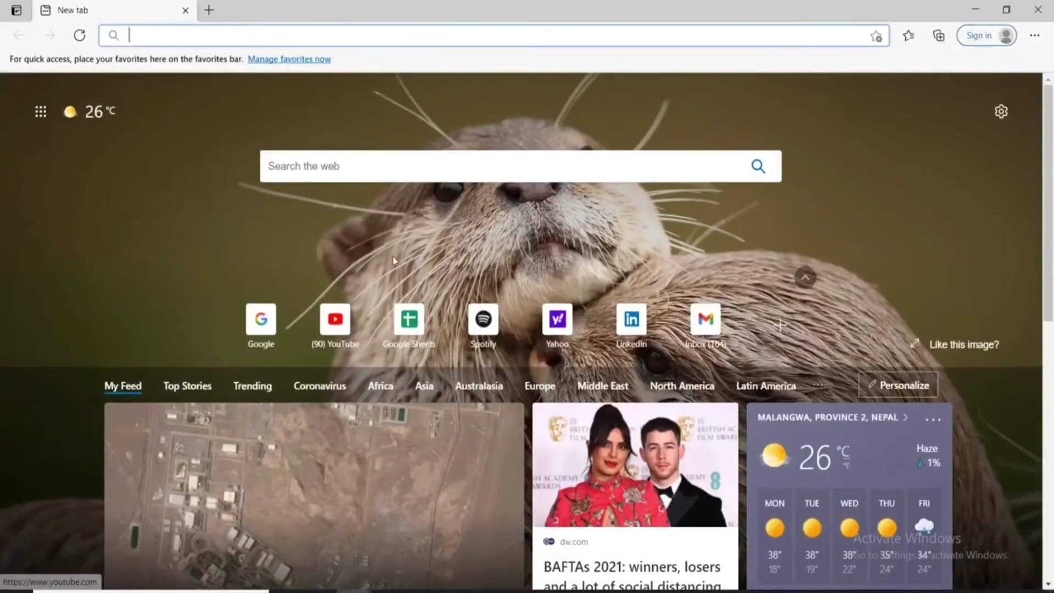
text(ww)
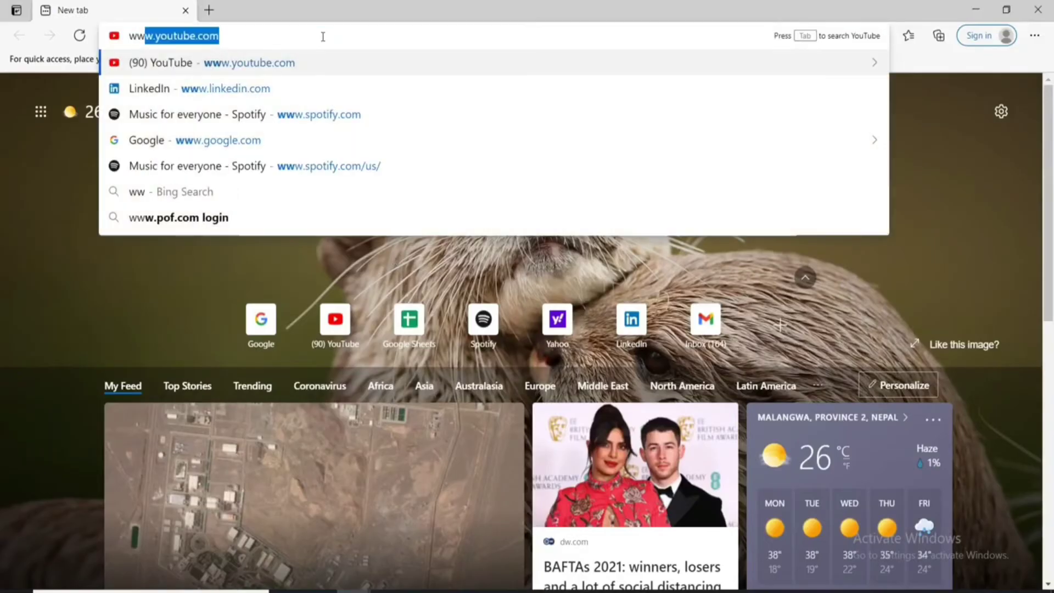
text(w.yahoo.com)
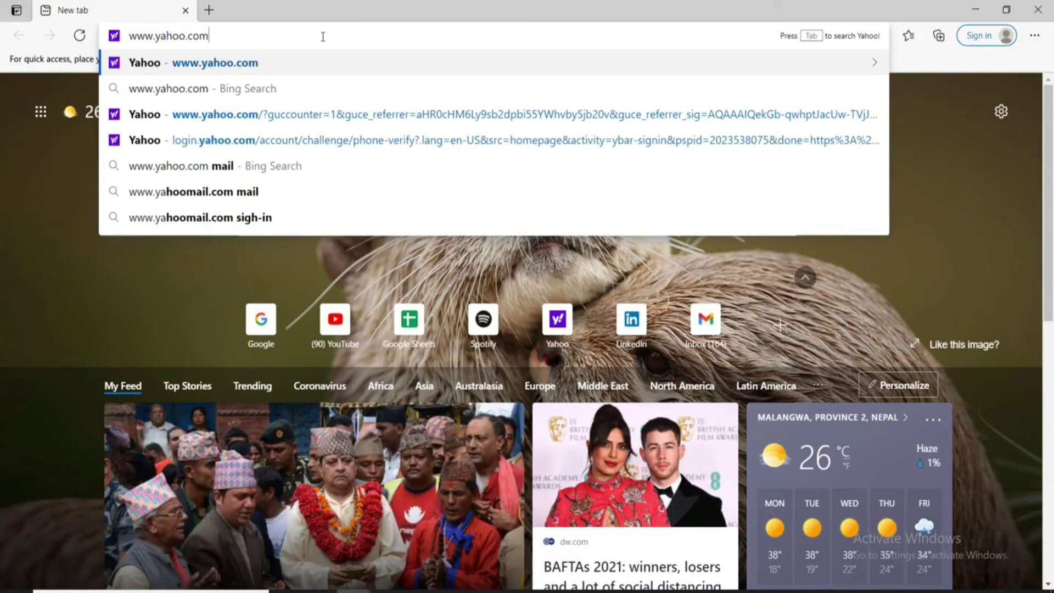
key(Return)
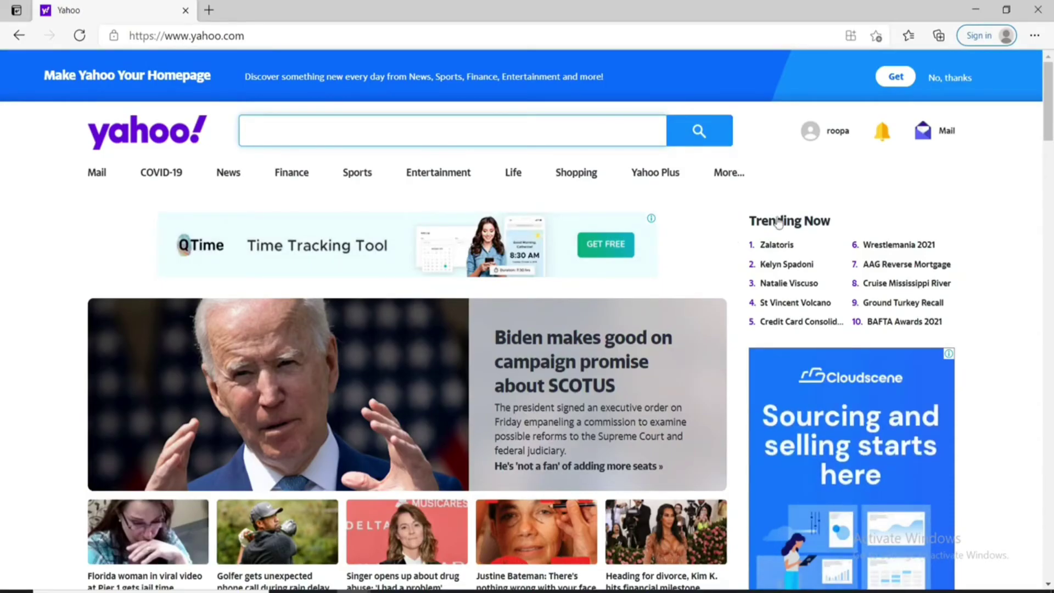
click(926, 137)
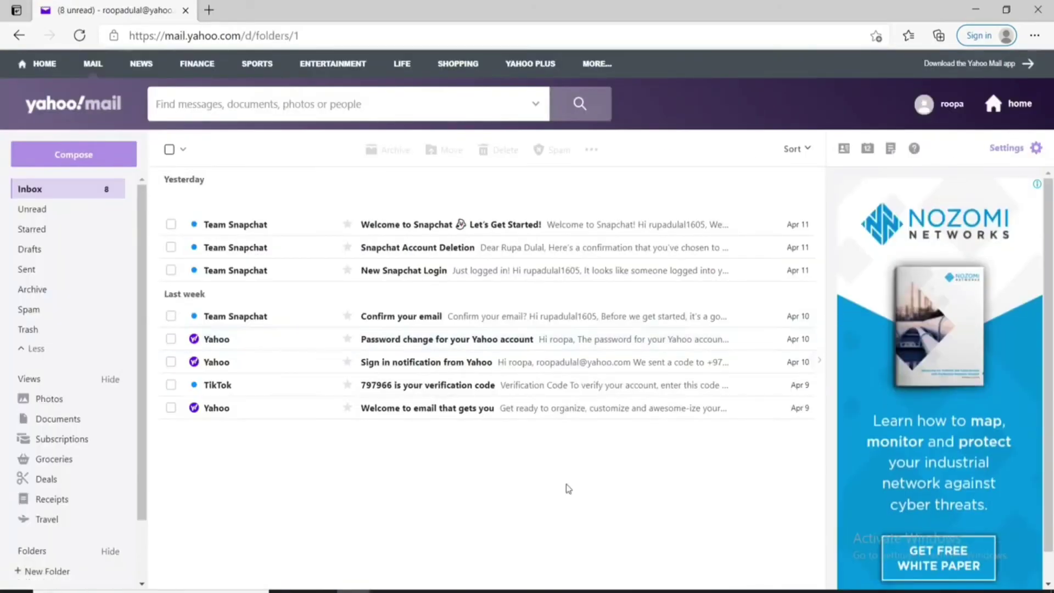
Compose an email to a suggested contact with subject 'testing sending a folder attachment.'
click(91, 153)
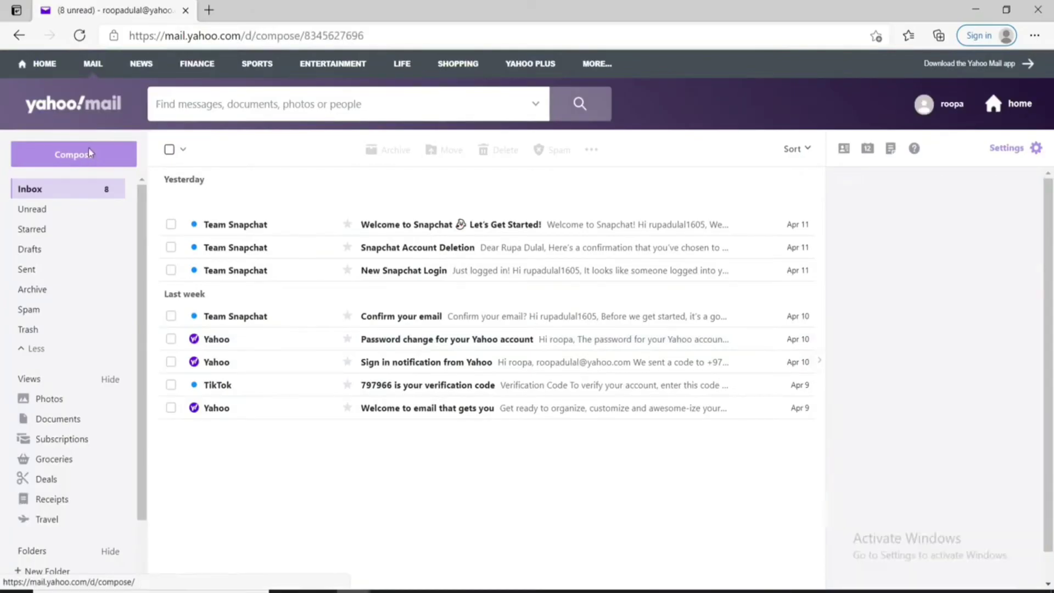
text(r)
click(274, 179)
mouse_move(290, 160)
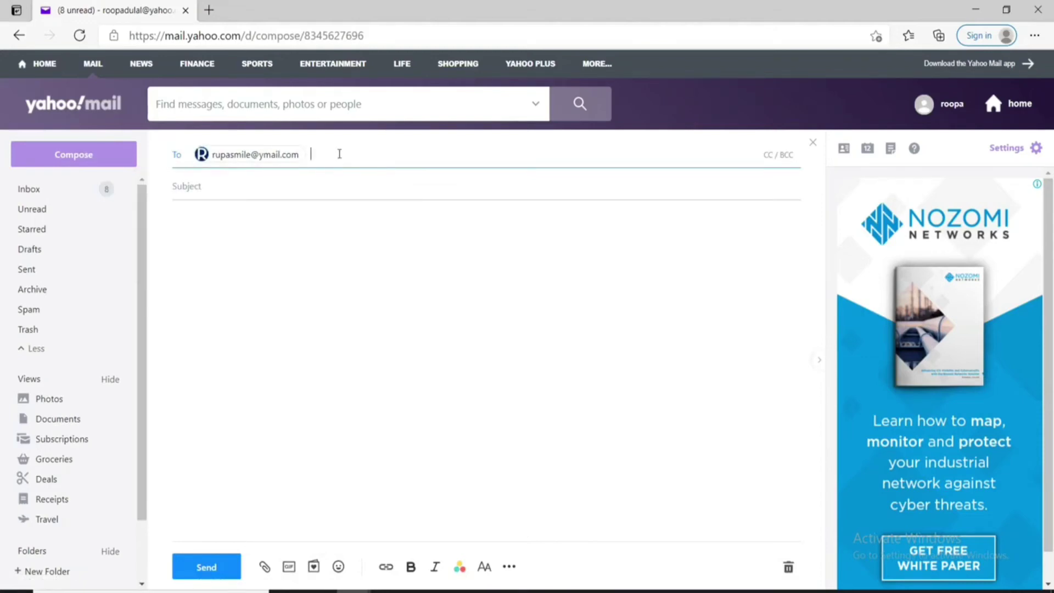
text(r)
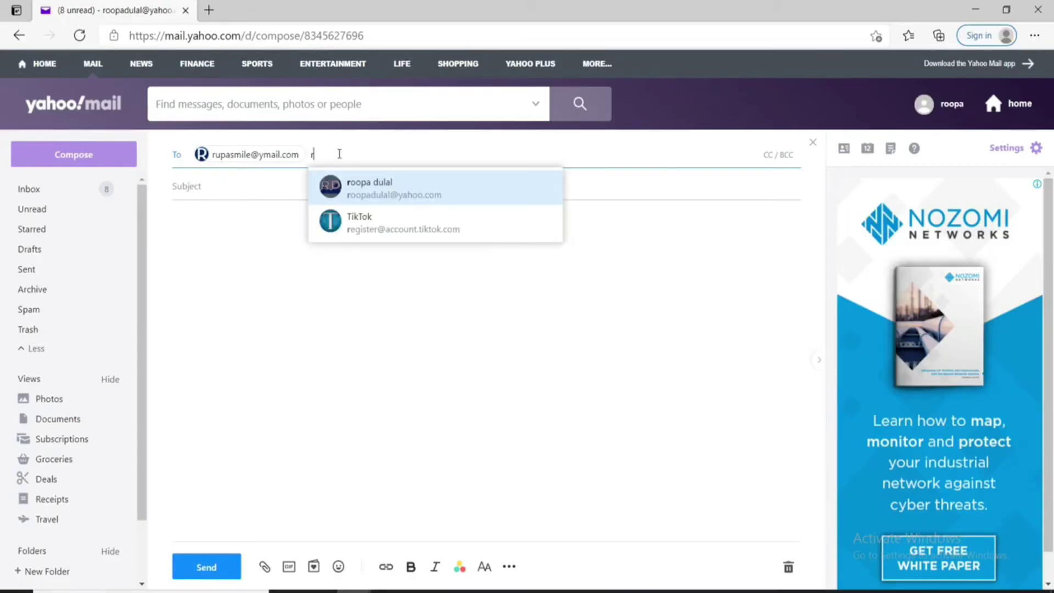
click(384, 223)
key(BackSpace)
click(225, 192)
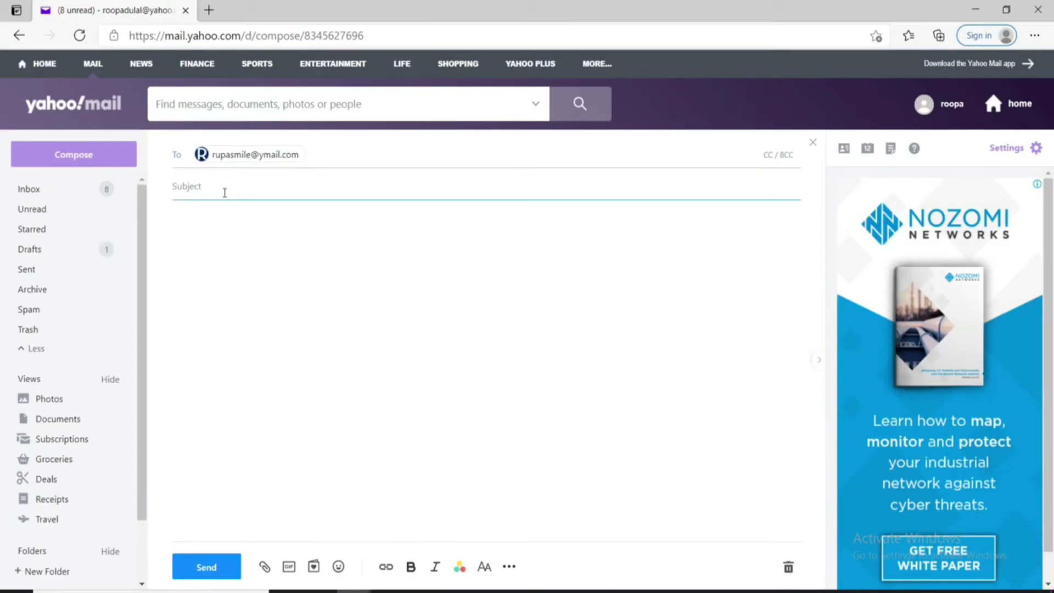
text(testing sending a folder attachment.)
click(210, 264)
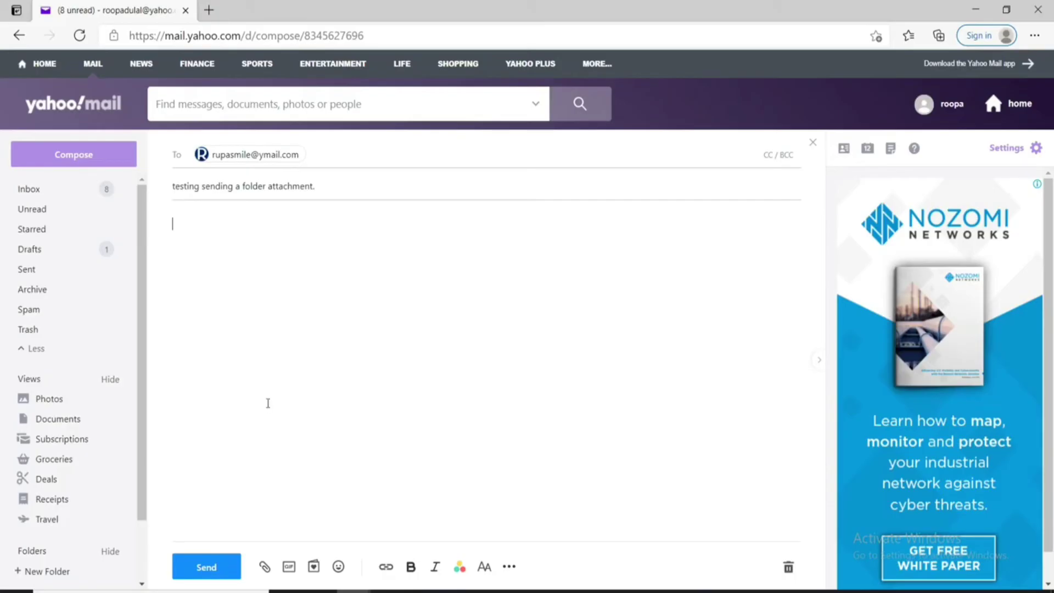
Attach pictures1.zip from the computer, send the email, and check the Sent folder
click(265, 566)
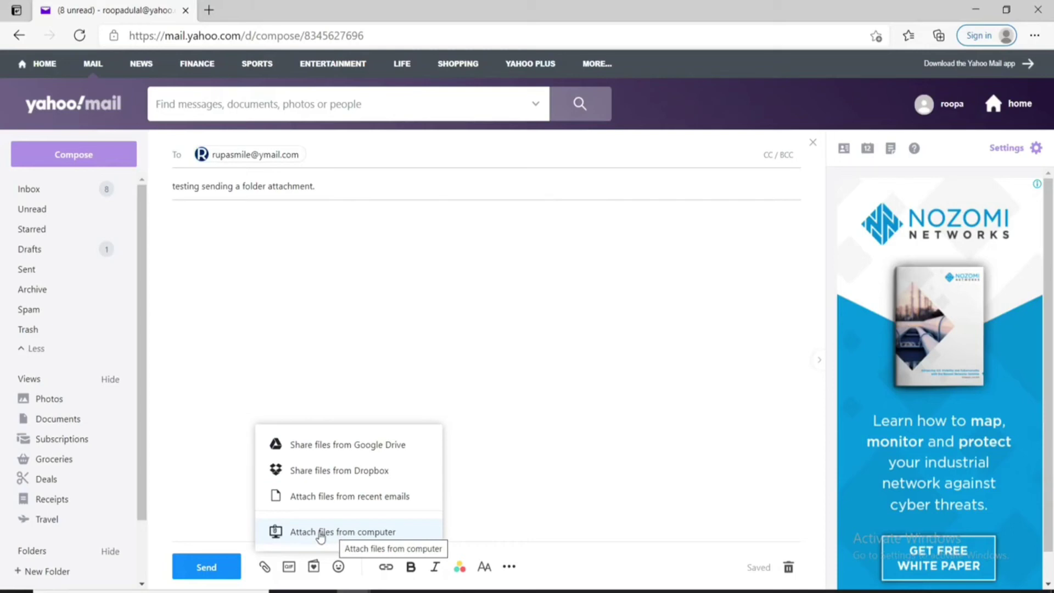
click(321, 532)
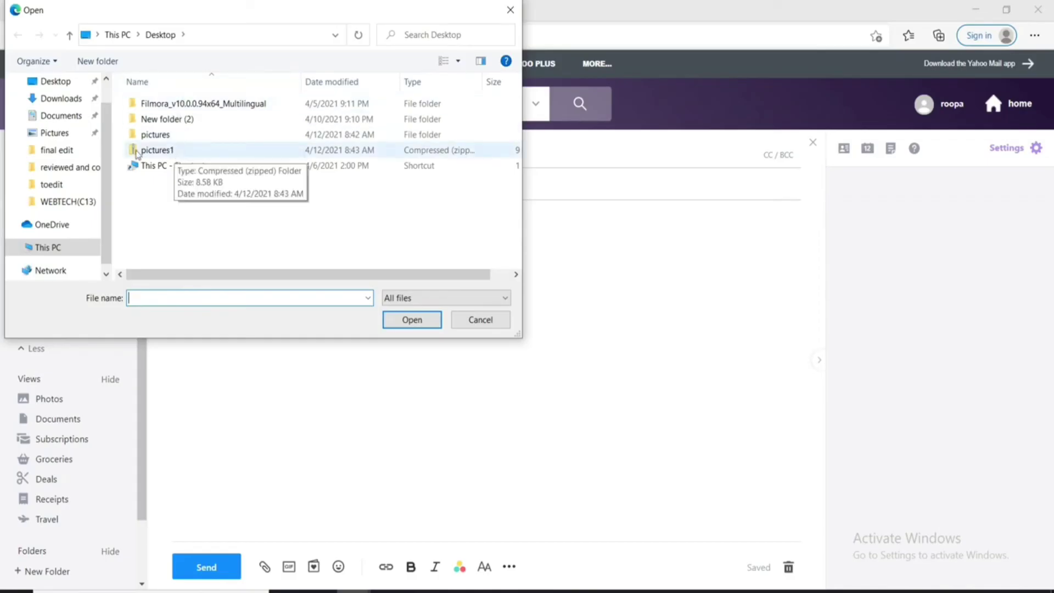
click(159, 151)
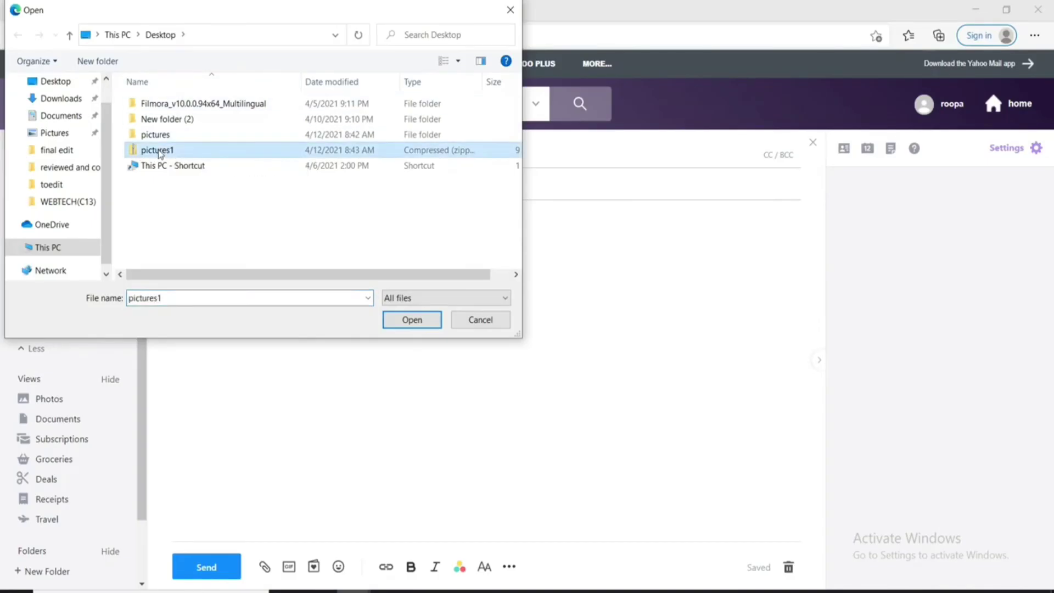
click(420, 317)
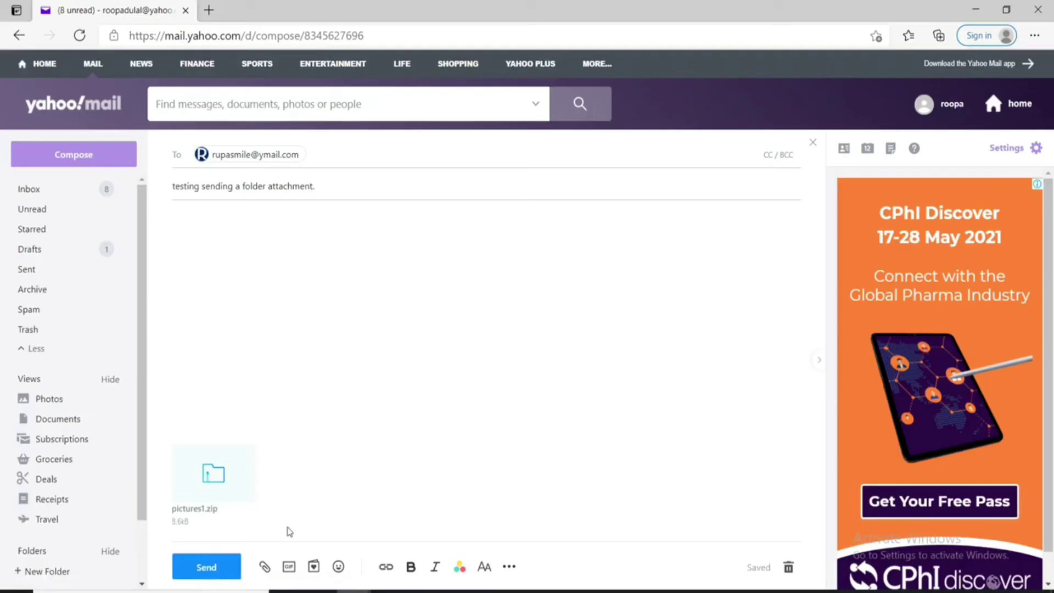
click(208, 566)
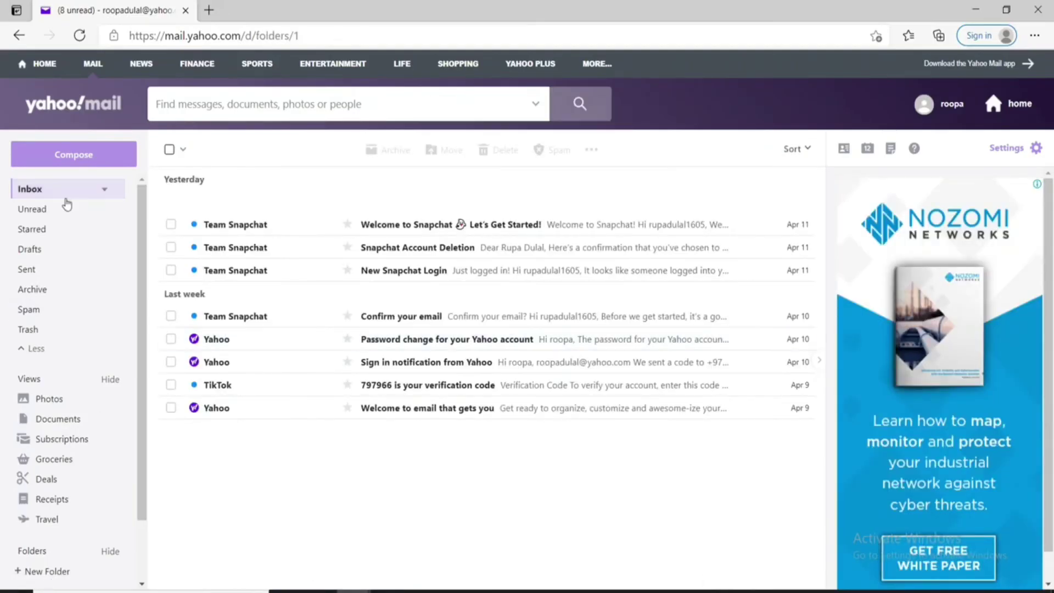
click(46, 273)
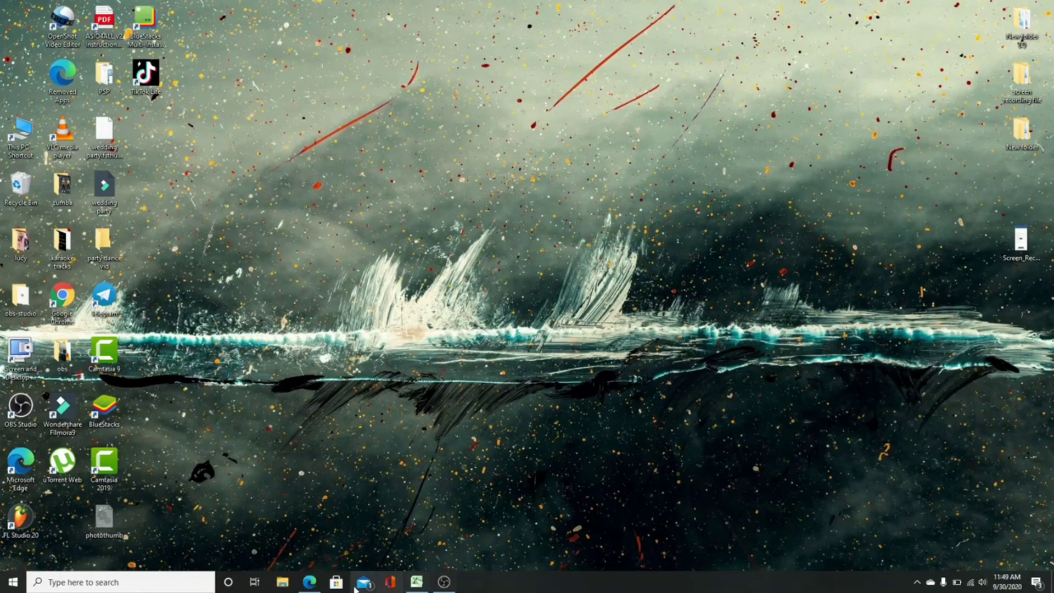
Open Recent Activity from Account Info and view the full 30-day sign-in history
click(310, 581)
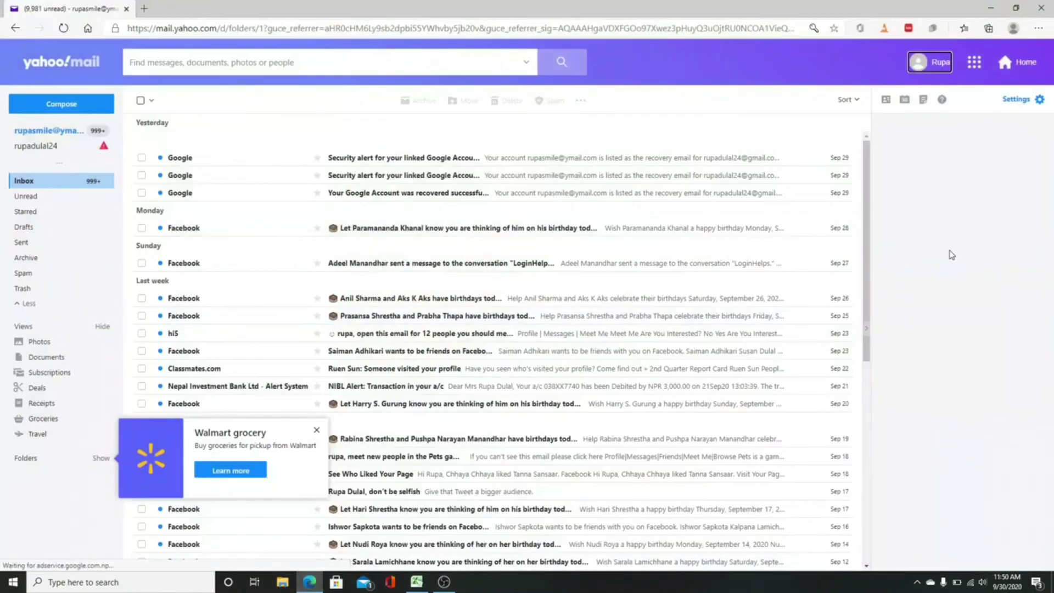
click(928, 61)
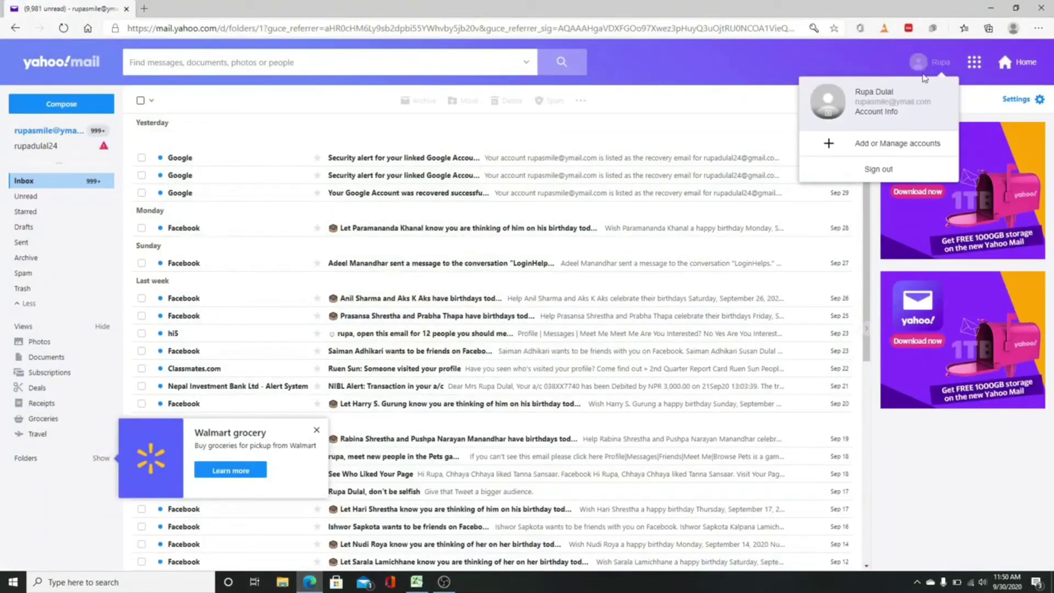
click(873, 112)
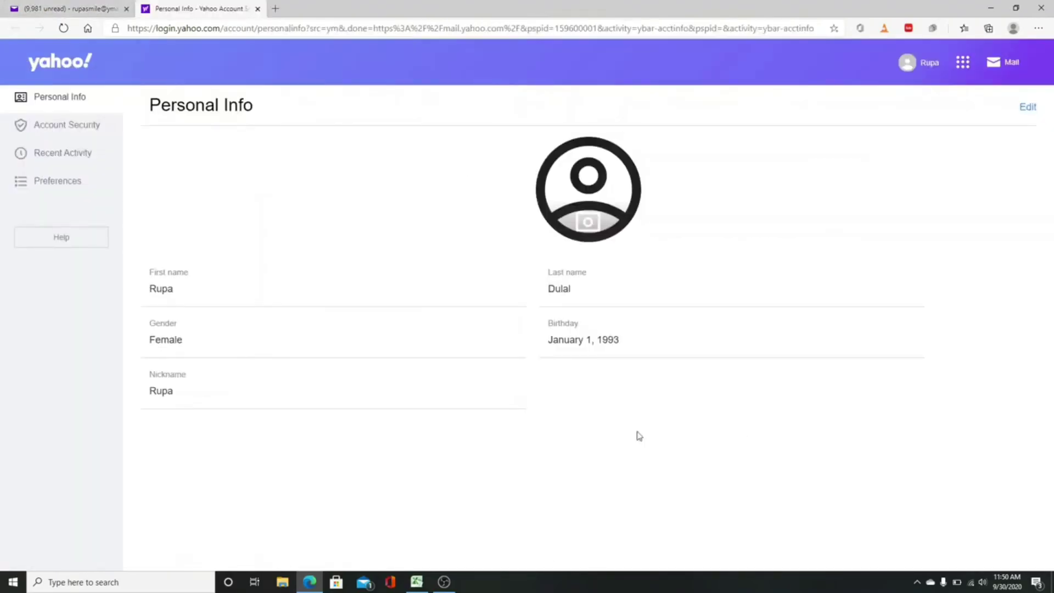
click(52, 160)
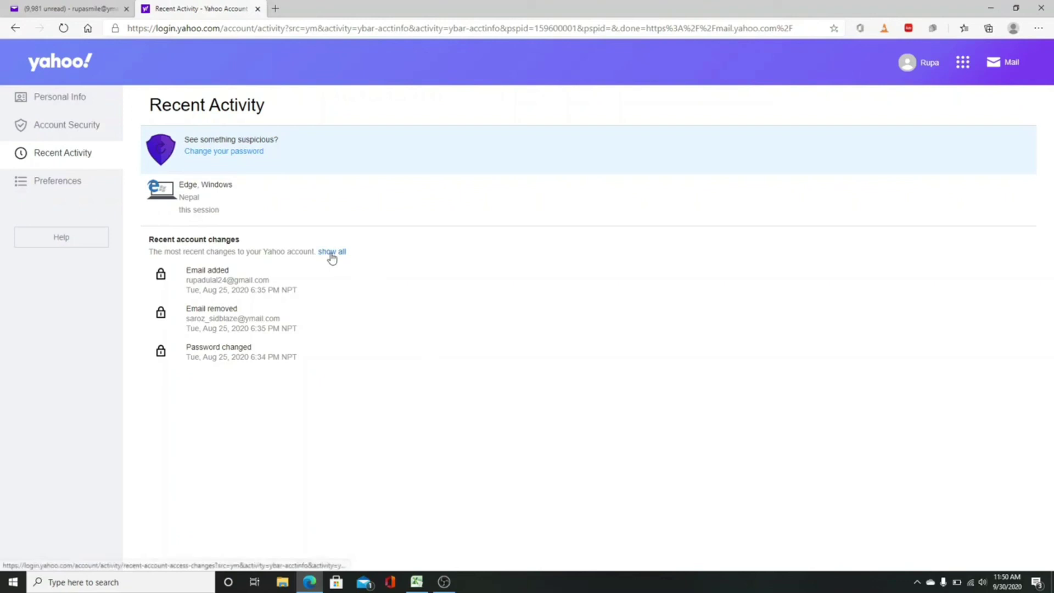
click(330, 252)
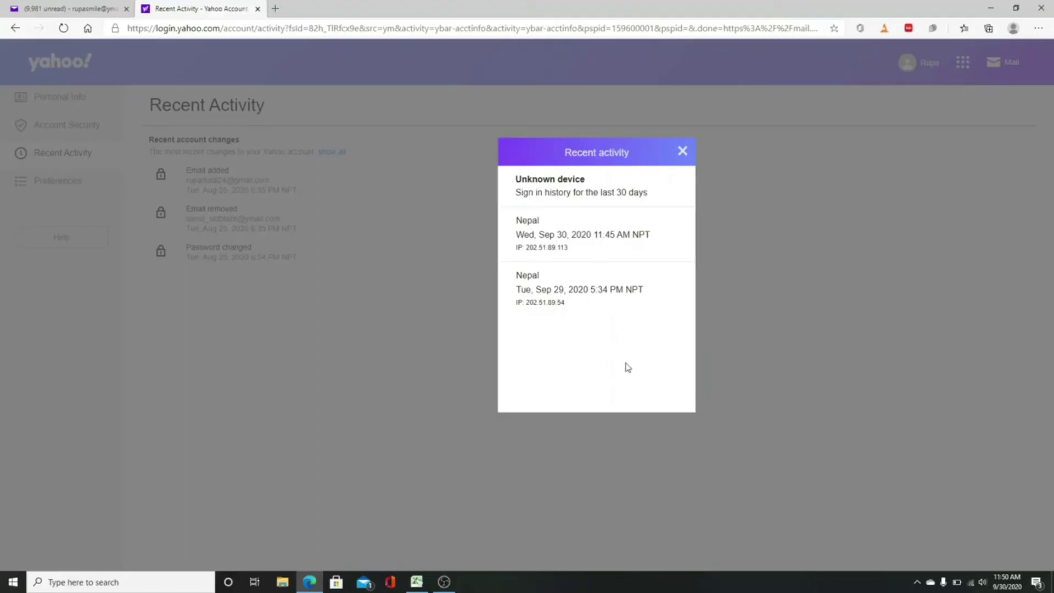
click(390, 403)
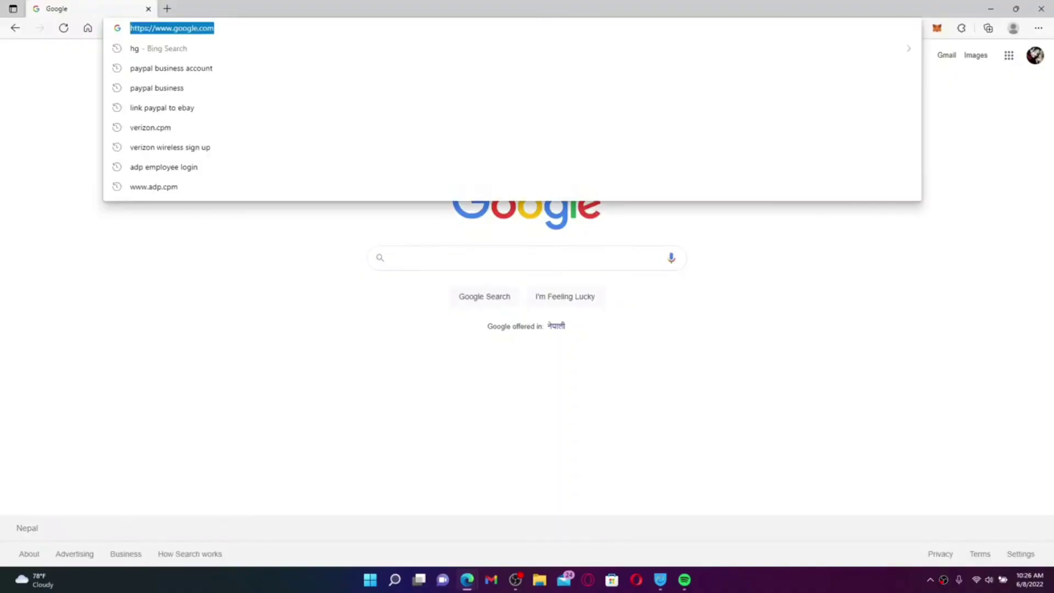
Go to mail.yahoo.com and sign in with the saved account card and password
text(mail.yahoo)
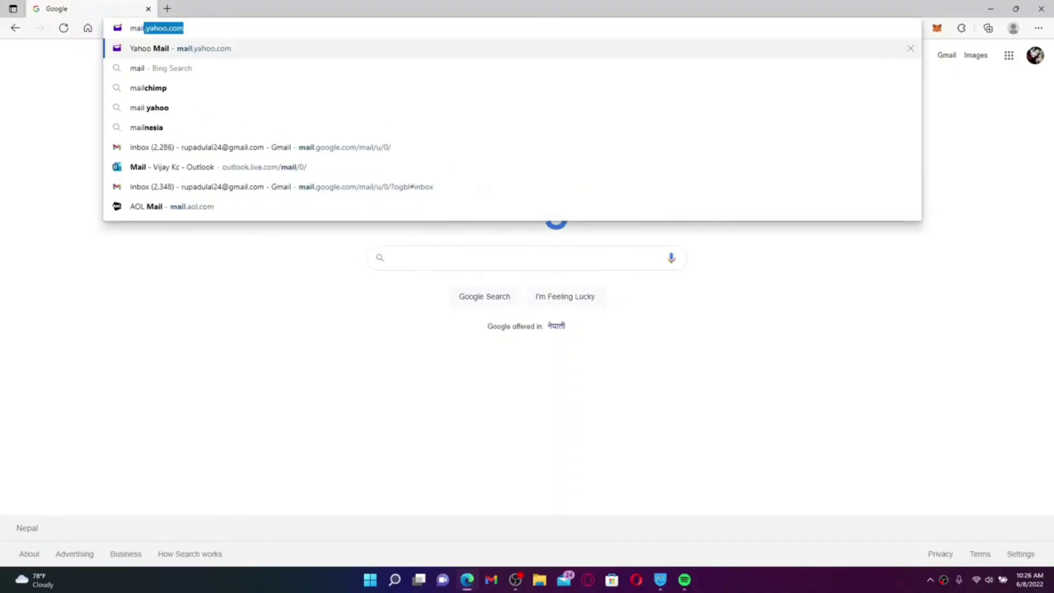
key(Return)
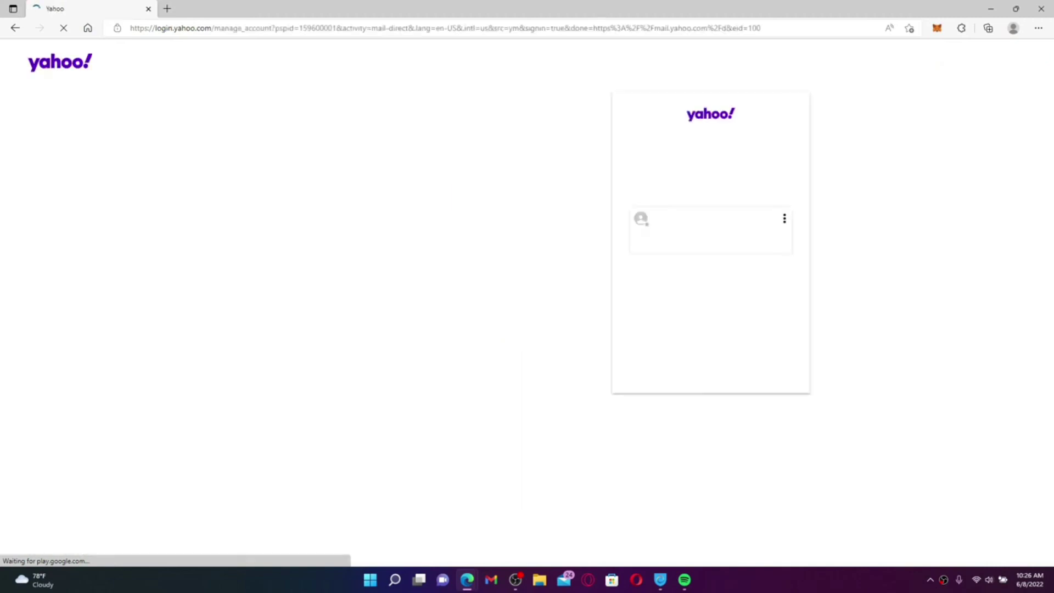
click(691, 245)
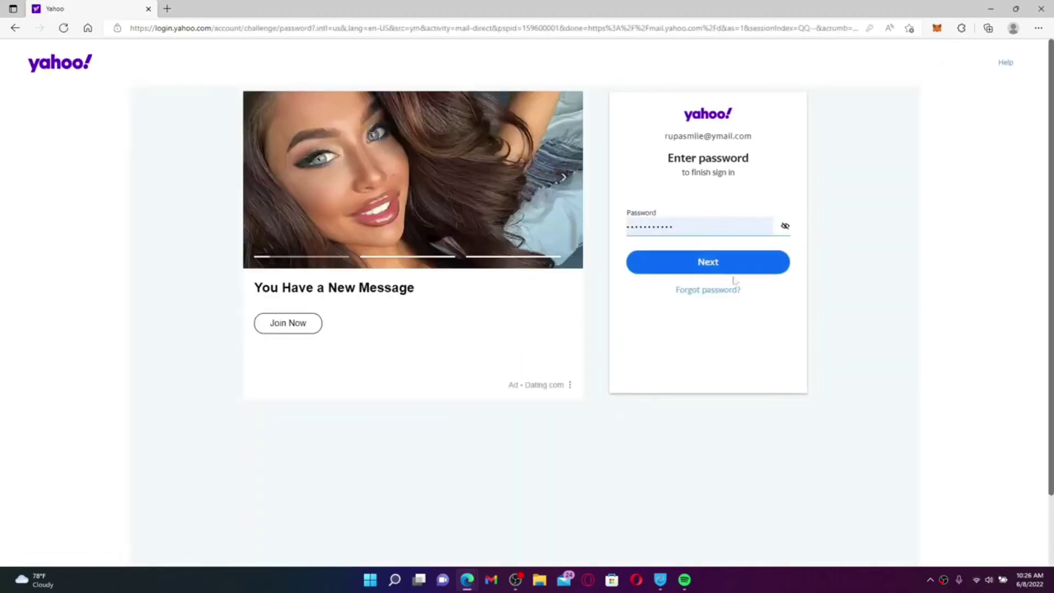
click(752, 263)
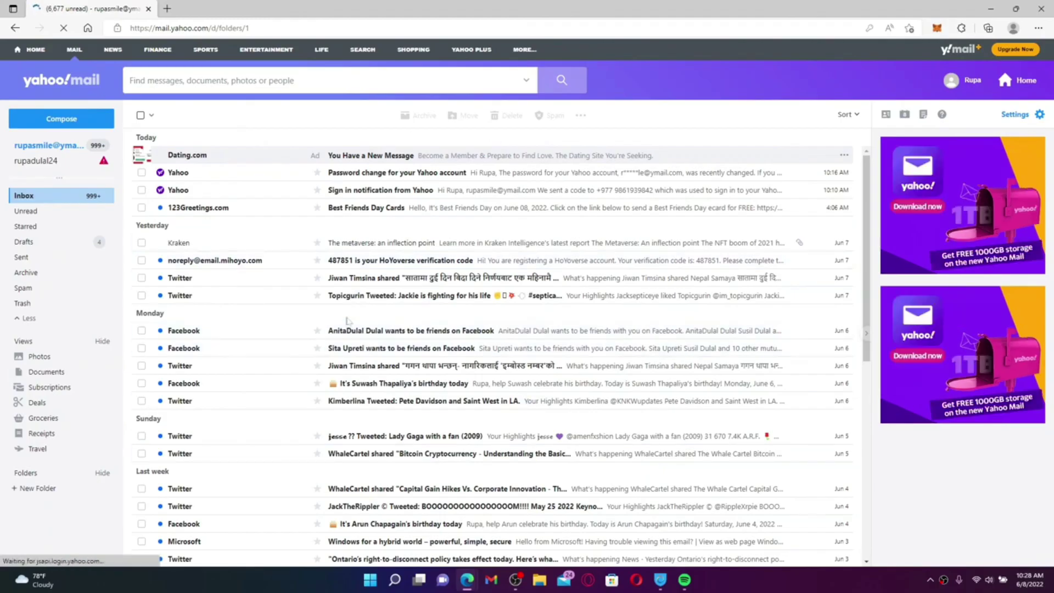
Paste a sender address into Blocked addresses under Security and privacy, save, and return to the inbox
click(1039, 114)
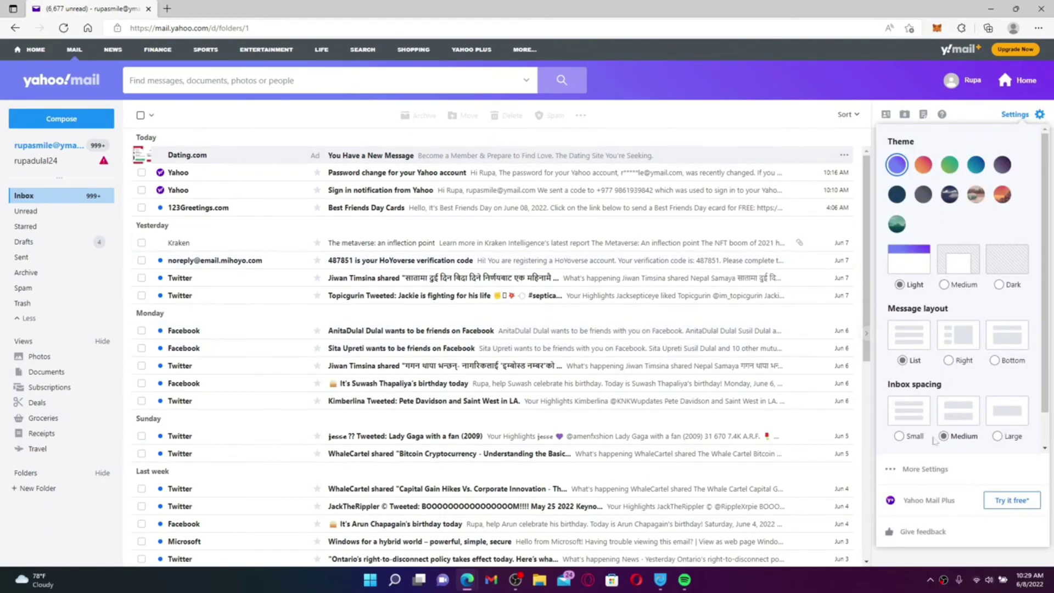
click(931, 470)
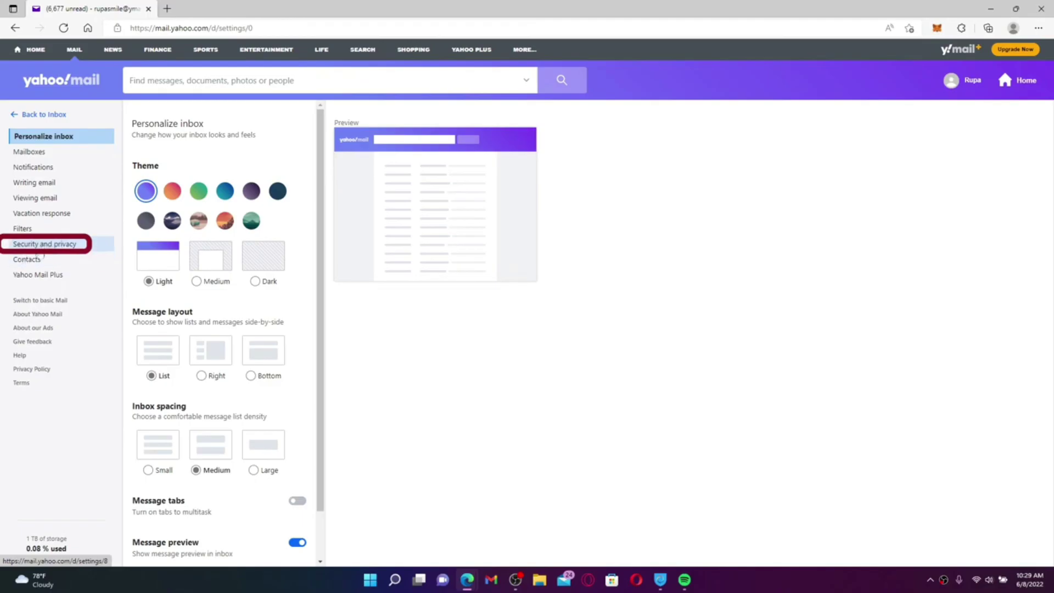
click(52, 245)
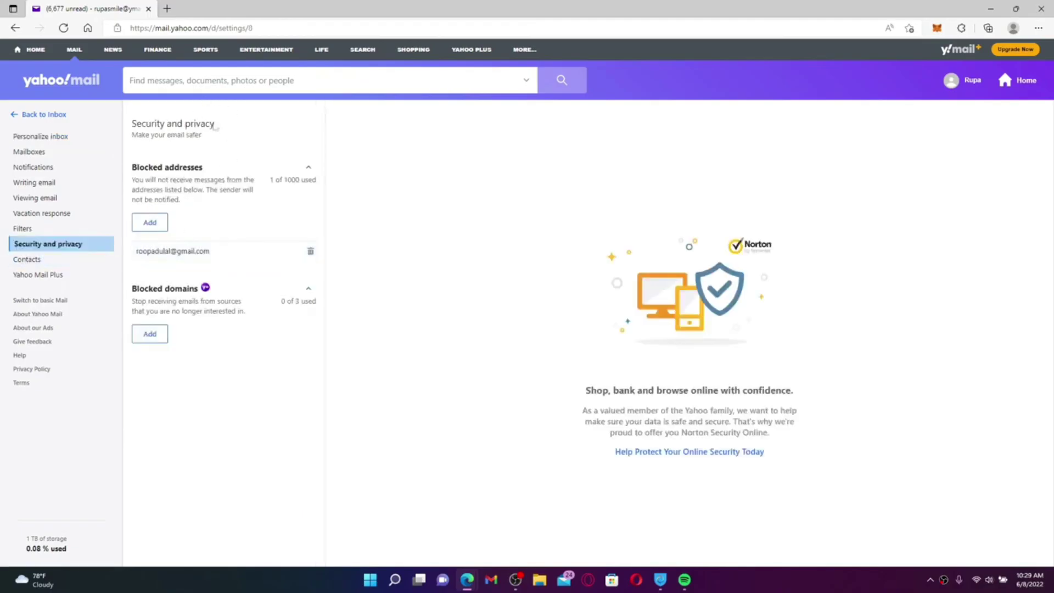
click(150, 223)
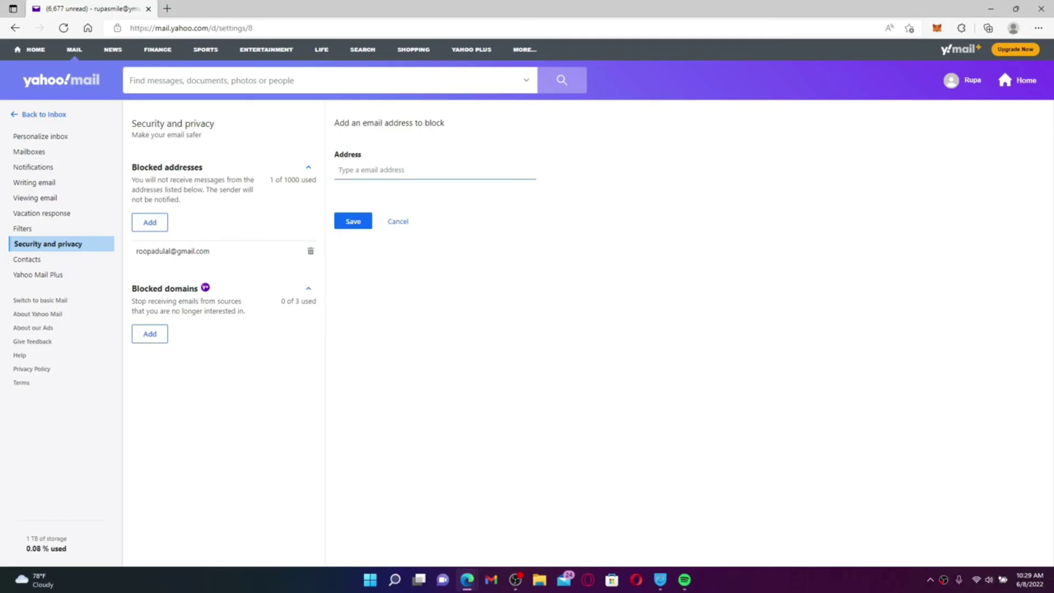
key(ctrl+v)
click(354, 223)
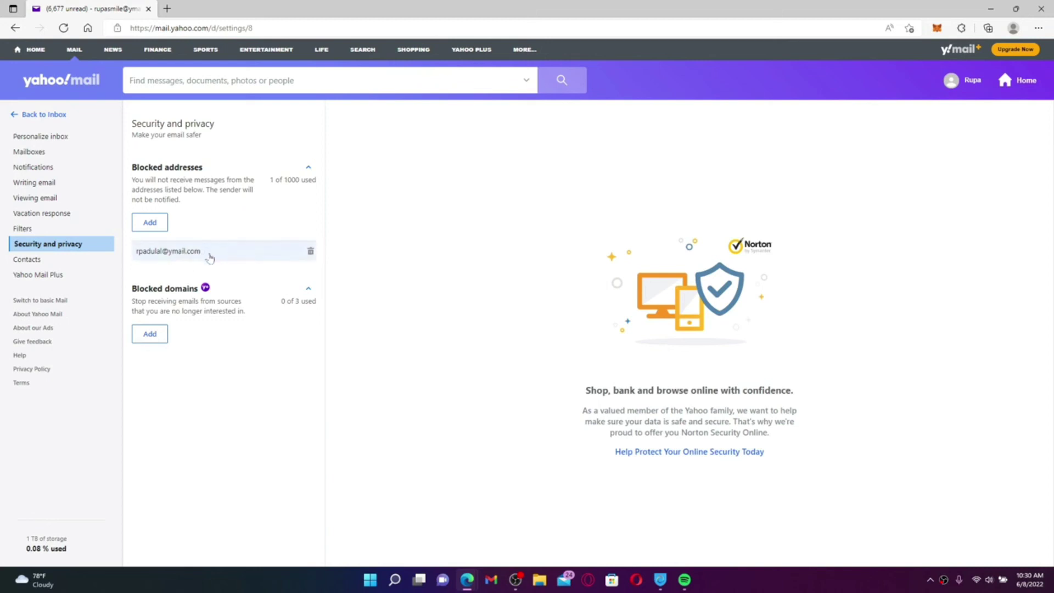
click(13, 115)
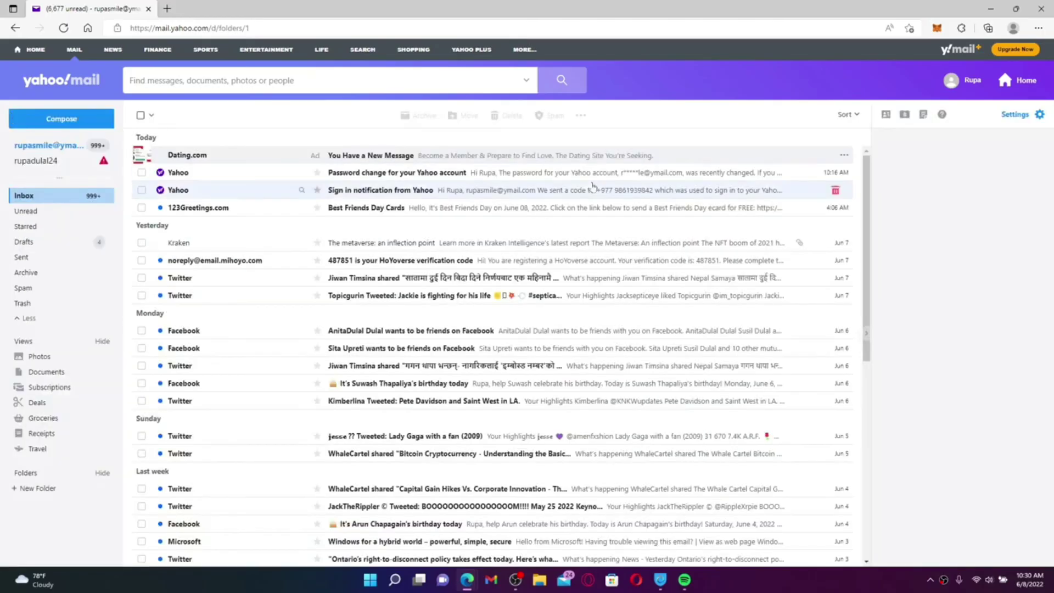